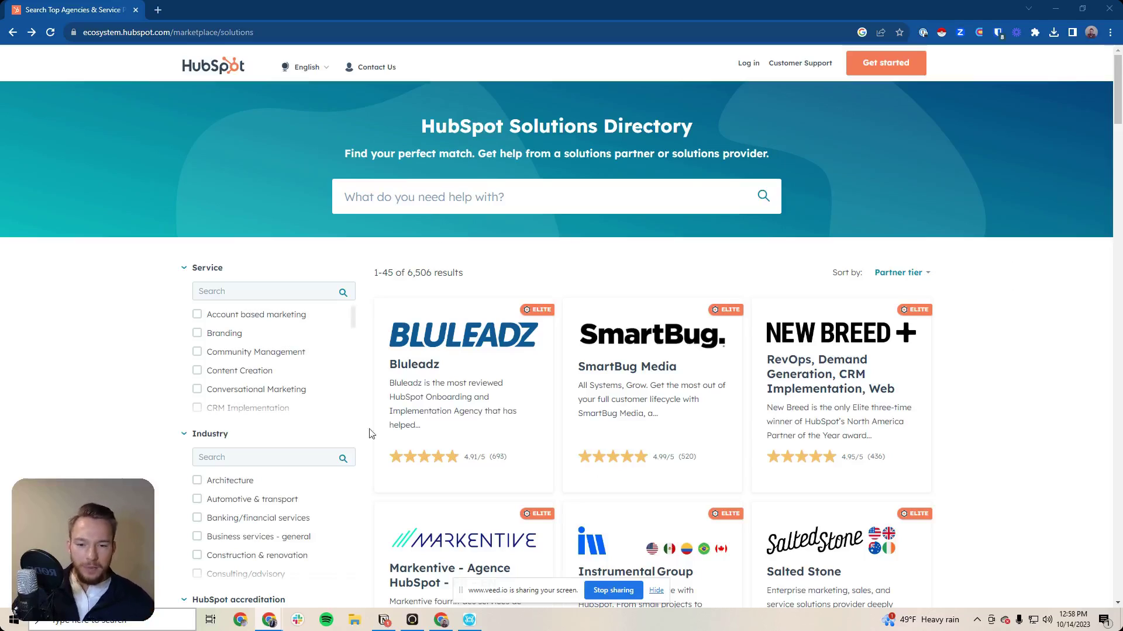
- Run Instant Data Scraper on the directory page and browse the 45-row partner table's columns
key("ctrl+l")
left_click(941, 35)
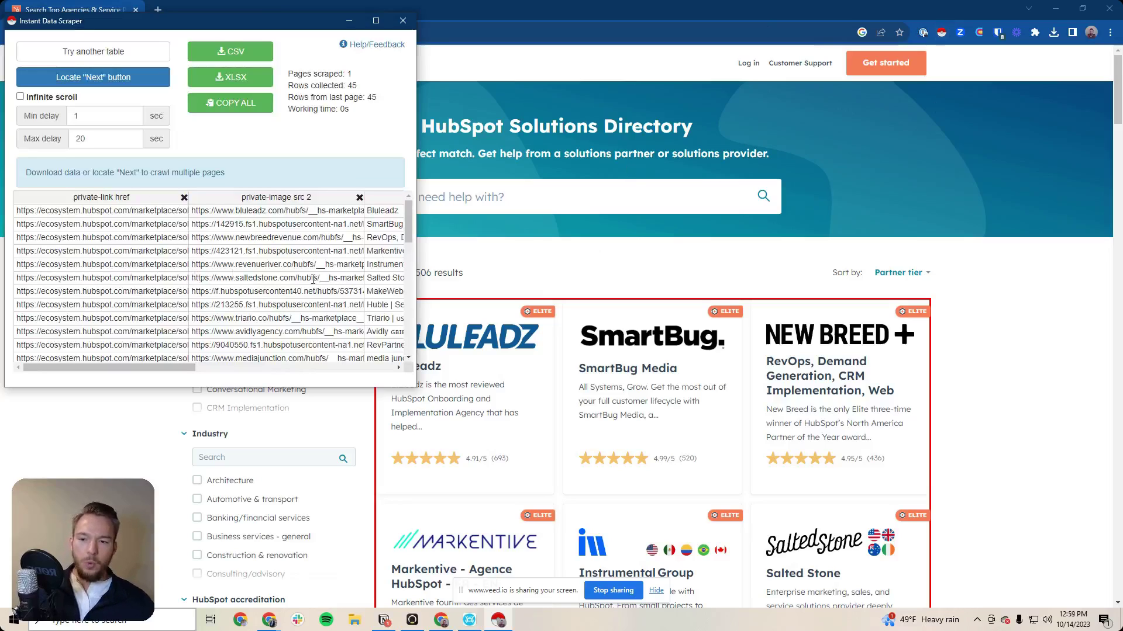
scroll(284, 290, "right", 3)
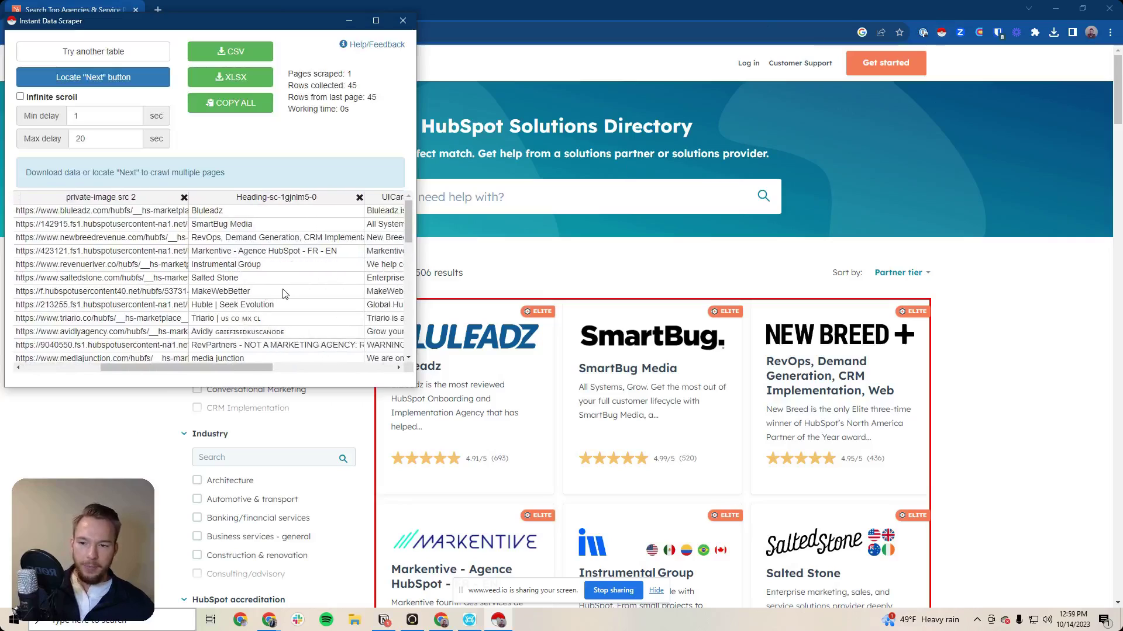
scroll(284, 292, "left", 3)
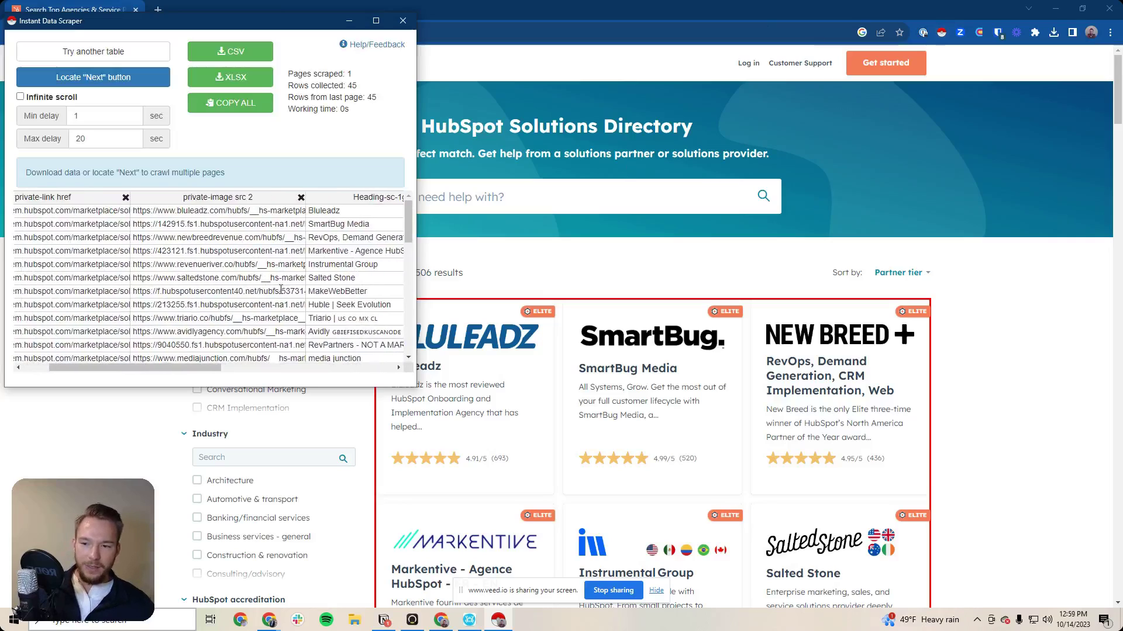
scroll(281, 290, "right", 5)
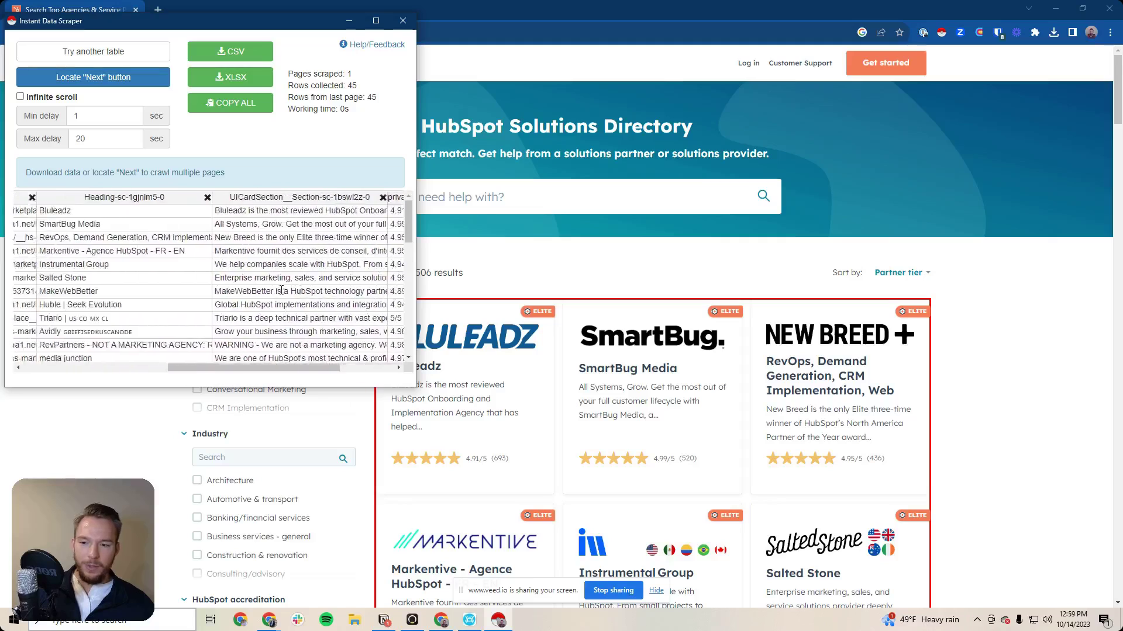
scroll(282, 291, "left", 6)
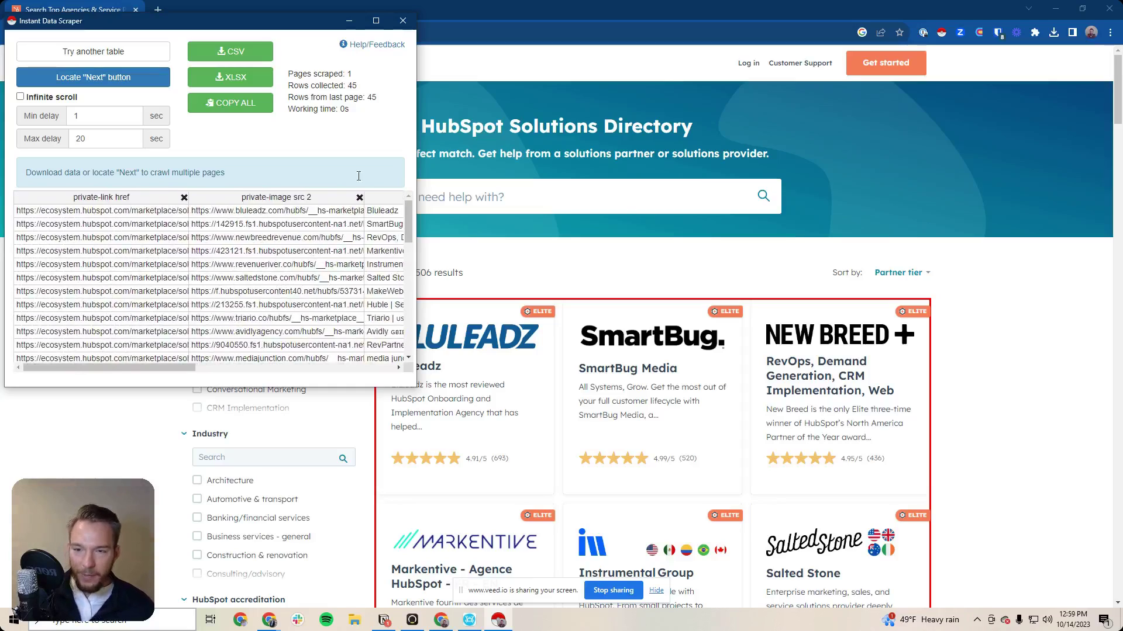
left_click(403, 21)
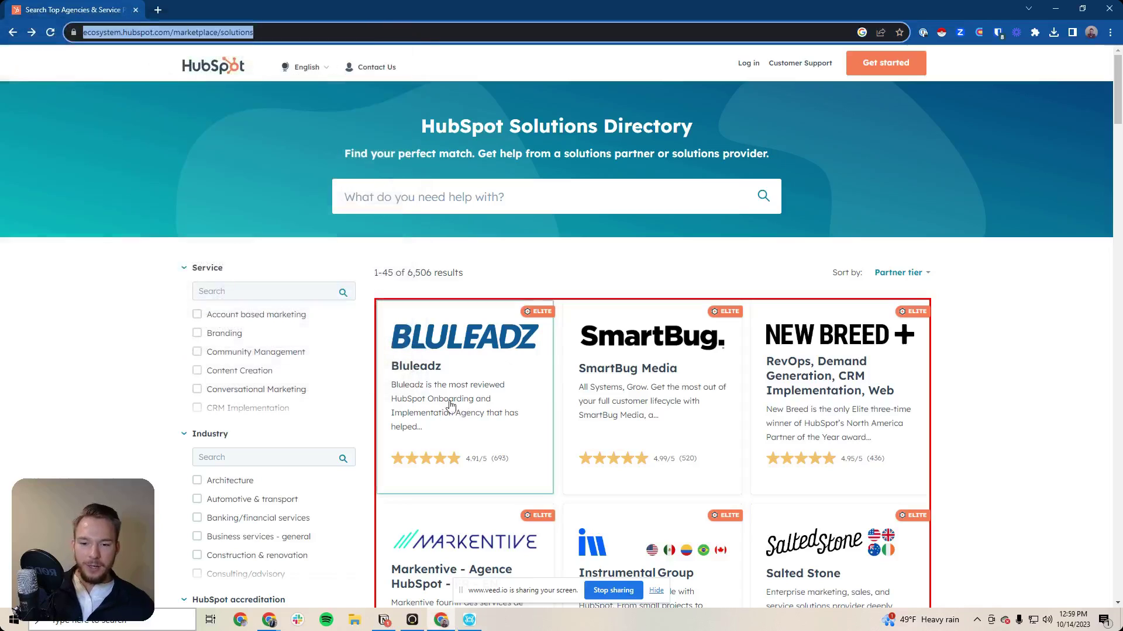
left_click(466, 391)
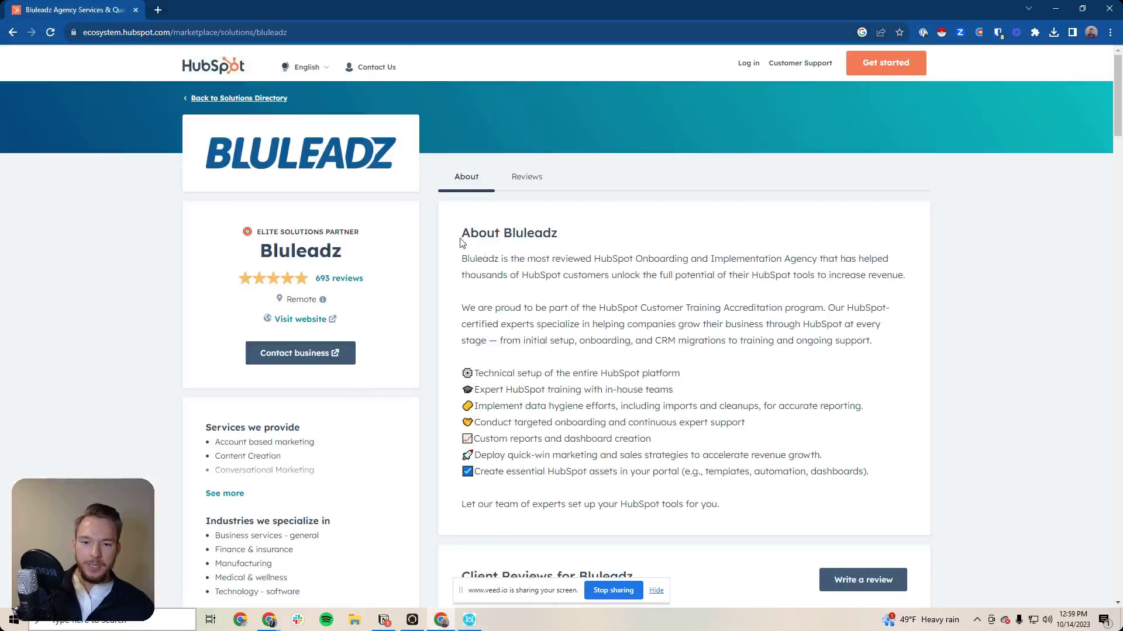
left_click_drag(460, 244, 709, 498)
scroll(601, 226, "down", 9)
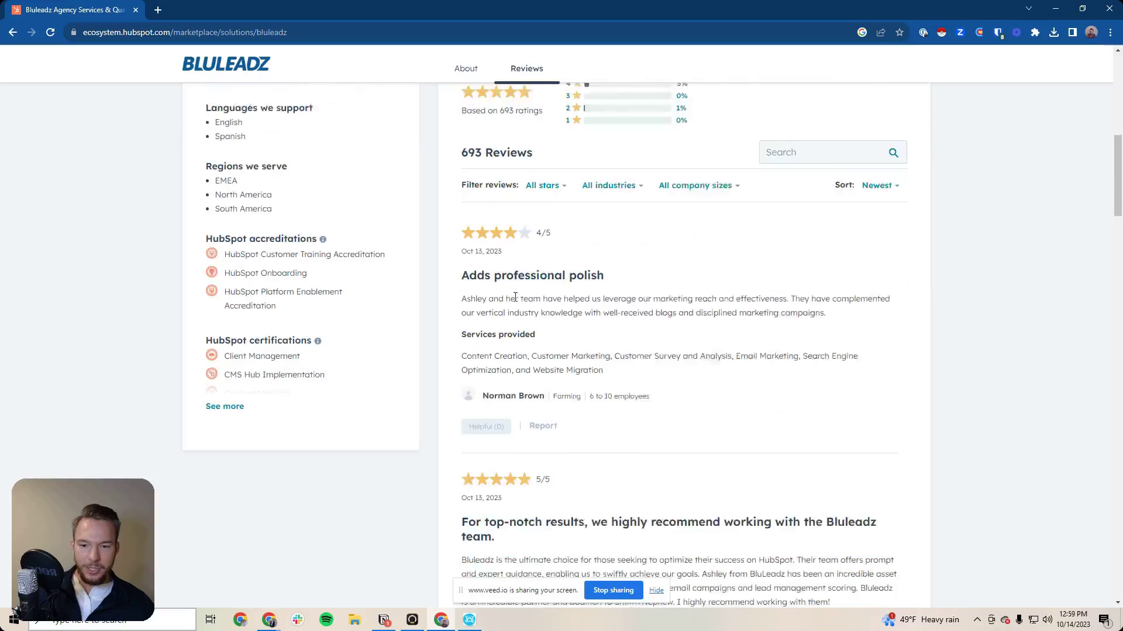
scroll(658, 431, "up", 6)
scroll(658, 431, "up", 2)
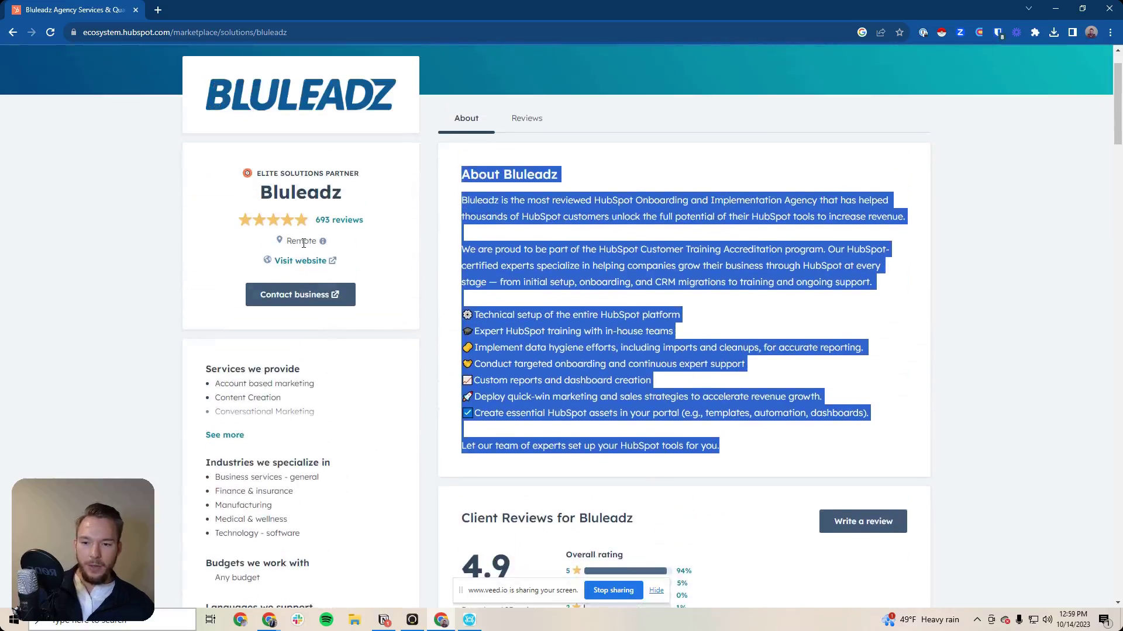
scroll(585, 293, "down", 10)
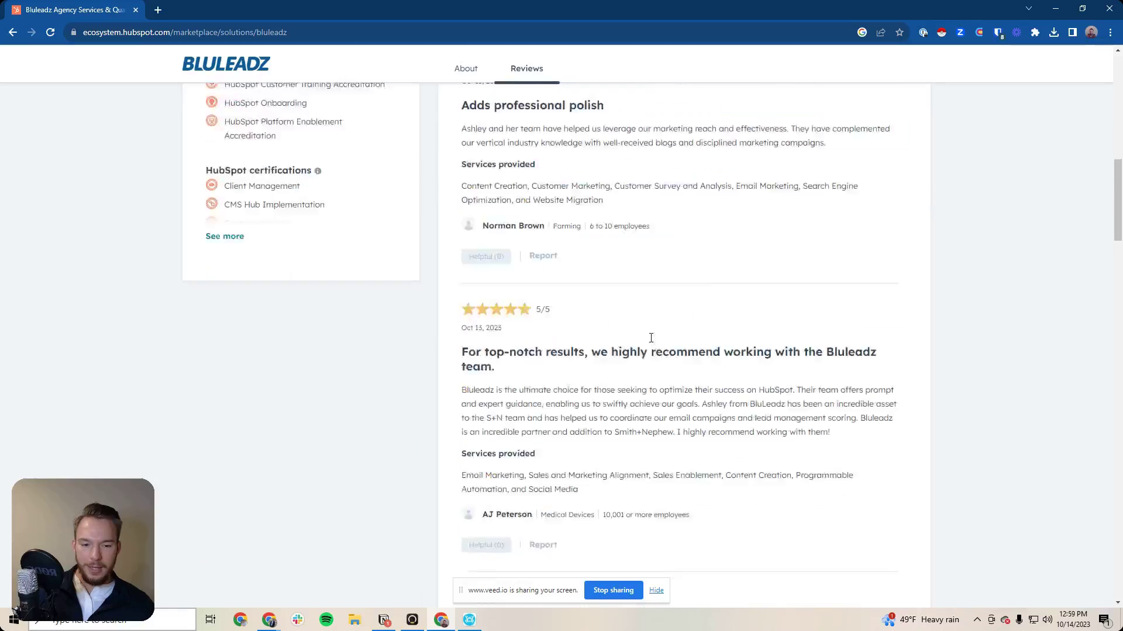
scroll(651, 338, "down", 3)
key("Home")
key("ctrl+a")
scroll(643, 339, "down", 1)
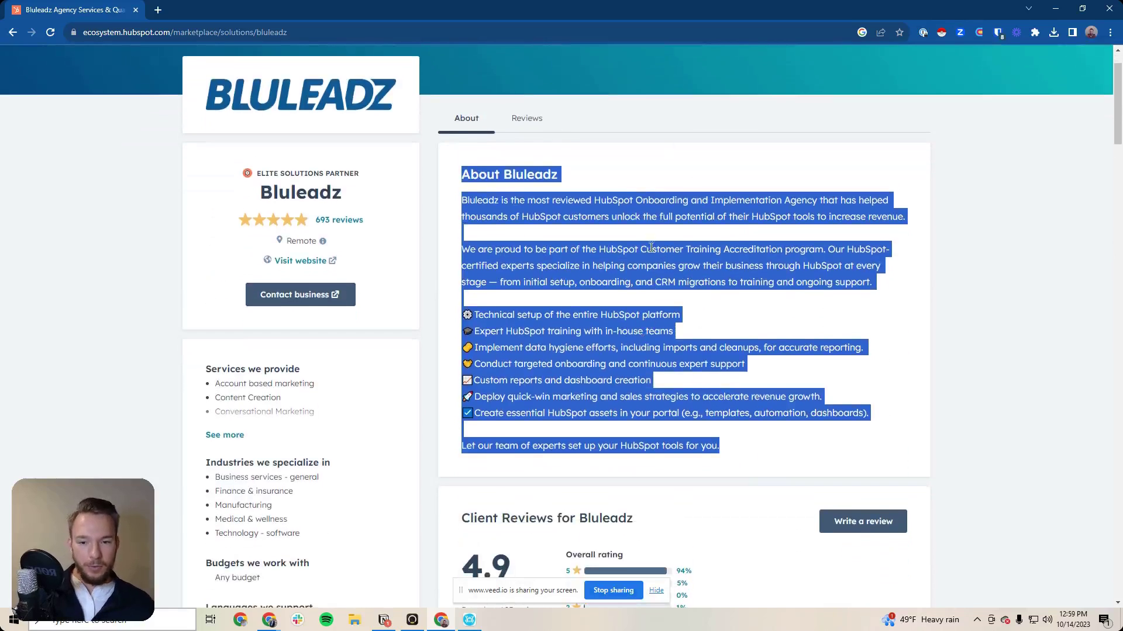
left_click(620, 310)
key("alt+Left")
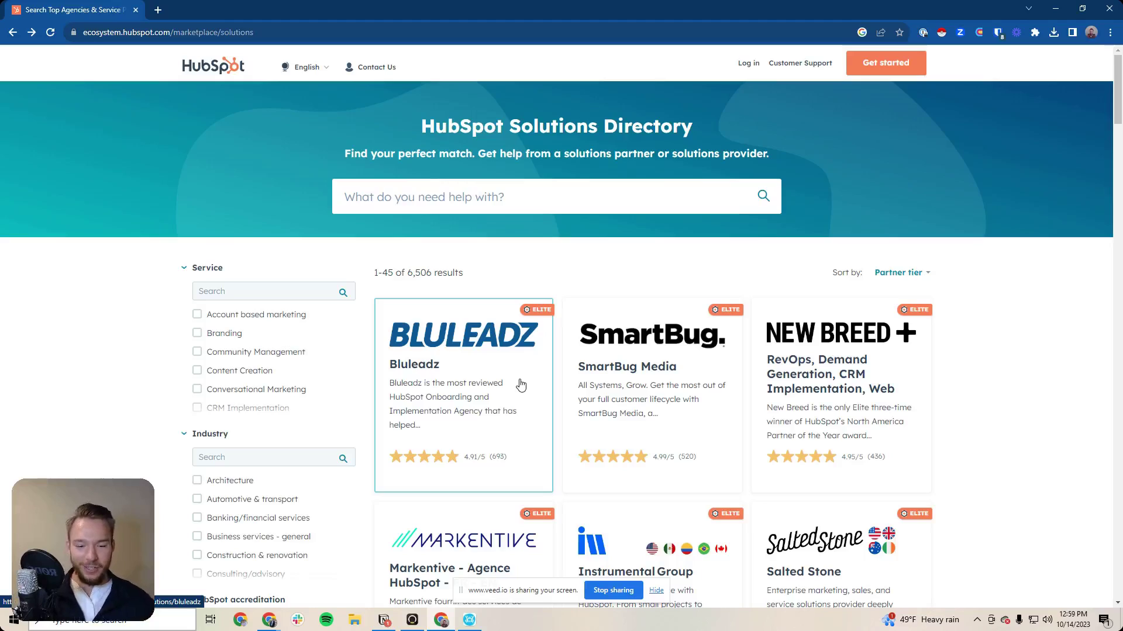
left_click(468, 628)
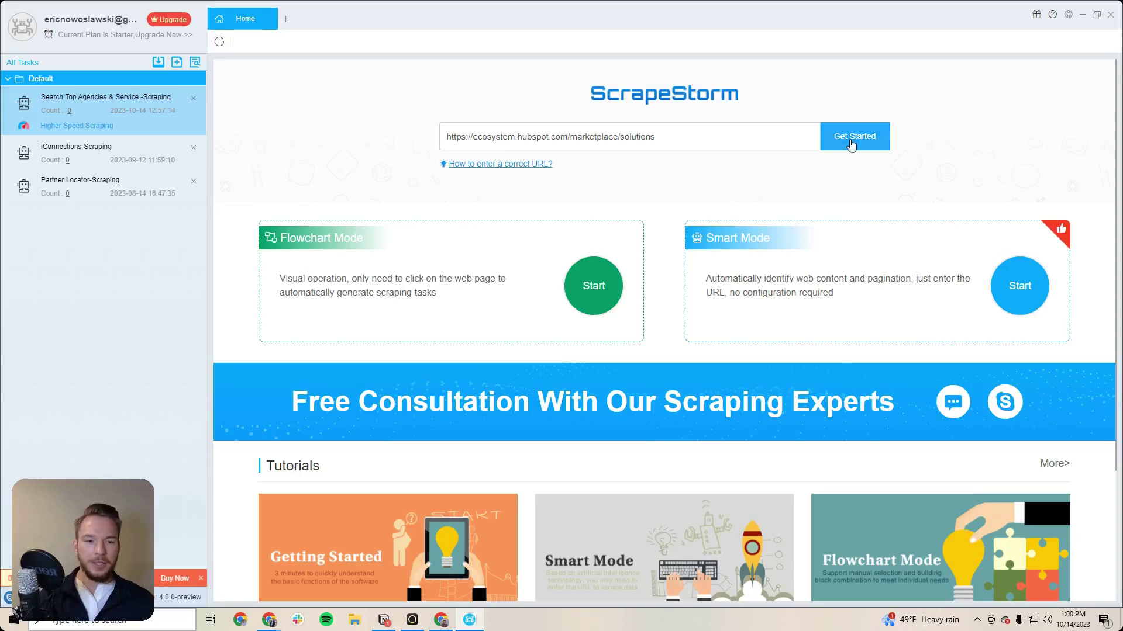
- Create the task and scroll until Title, Title_link, Thumbnail and rating columns are auto-detected
left_click(852, 144)
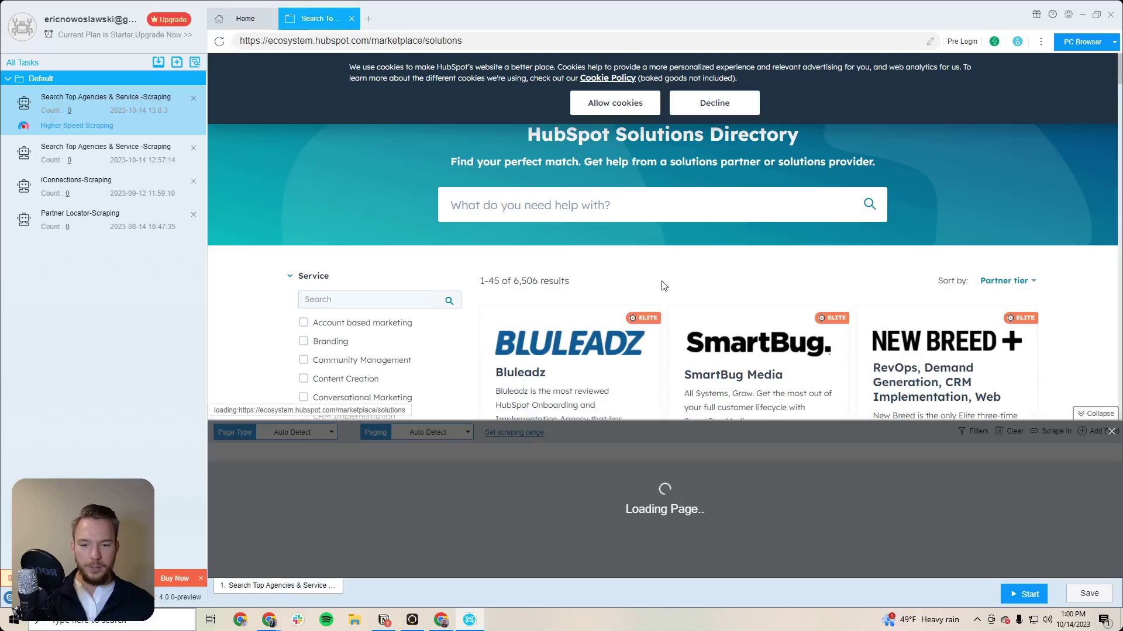
scroll(671, 334, "down", 5)
scroll(671, 335, "down", 15)
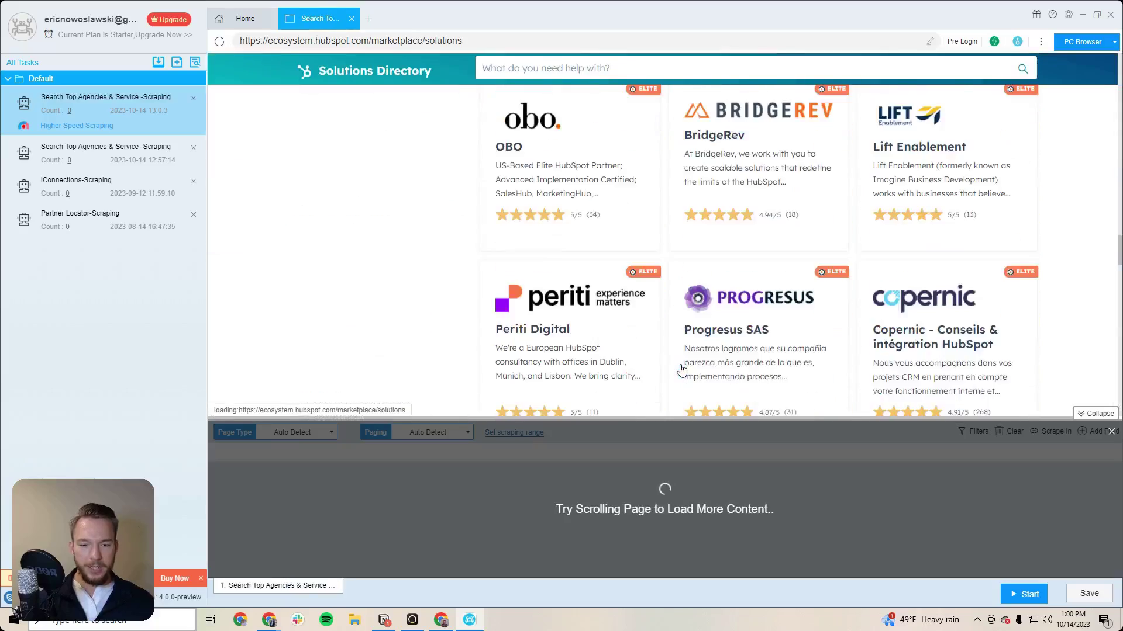
scroll(681, 370, "down", 20)
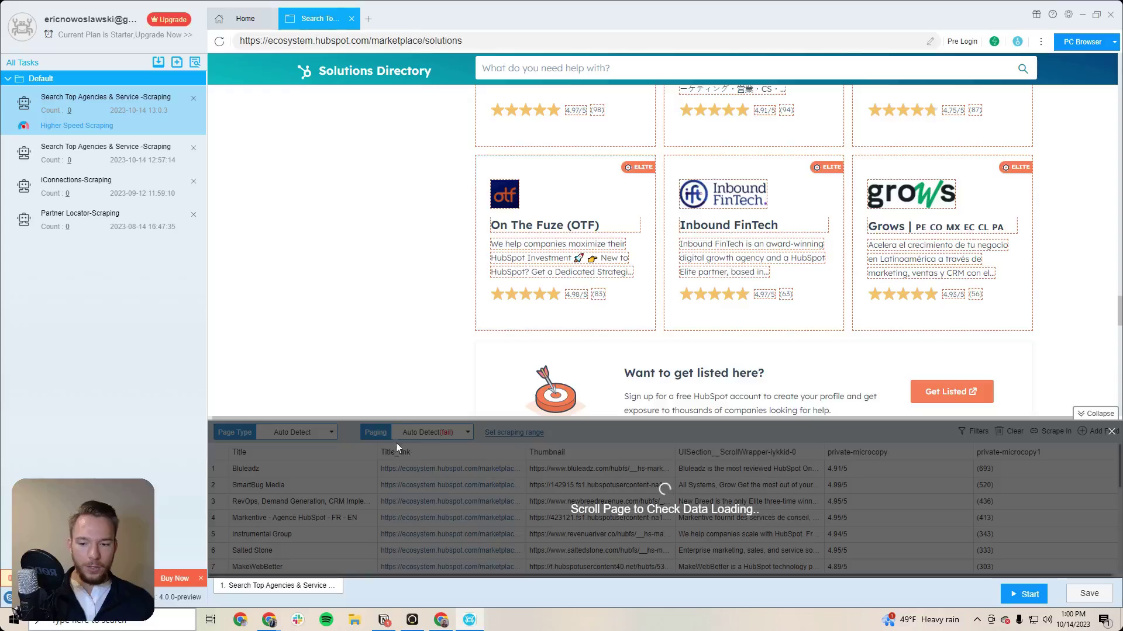
- Review the task's pagination mode choices while scrolling the directory preview
left_click(440, 433)
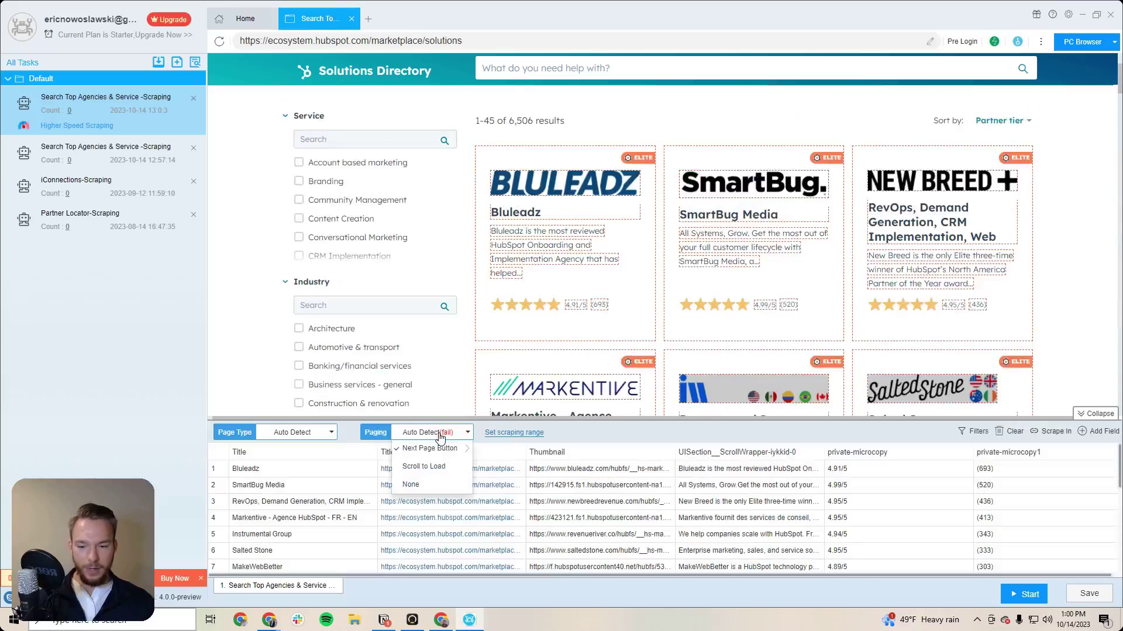
left_click(439, 432)
scroll(702, 296, "down", 10)
scroll(701, 296, "down", 5)
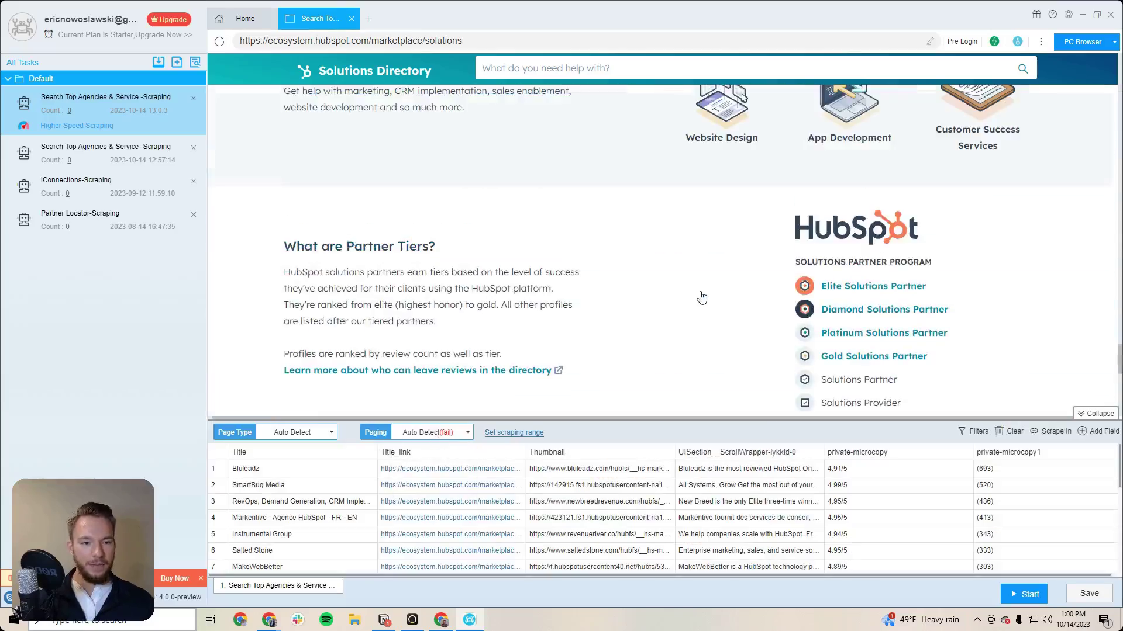
scroll(673, 281, "up", 7)
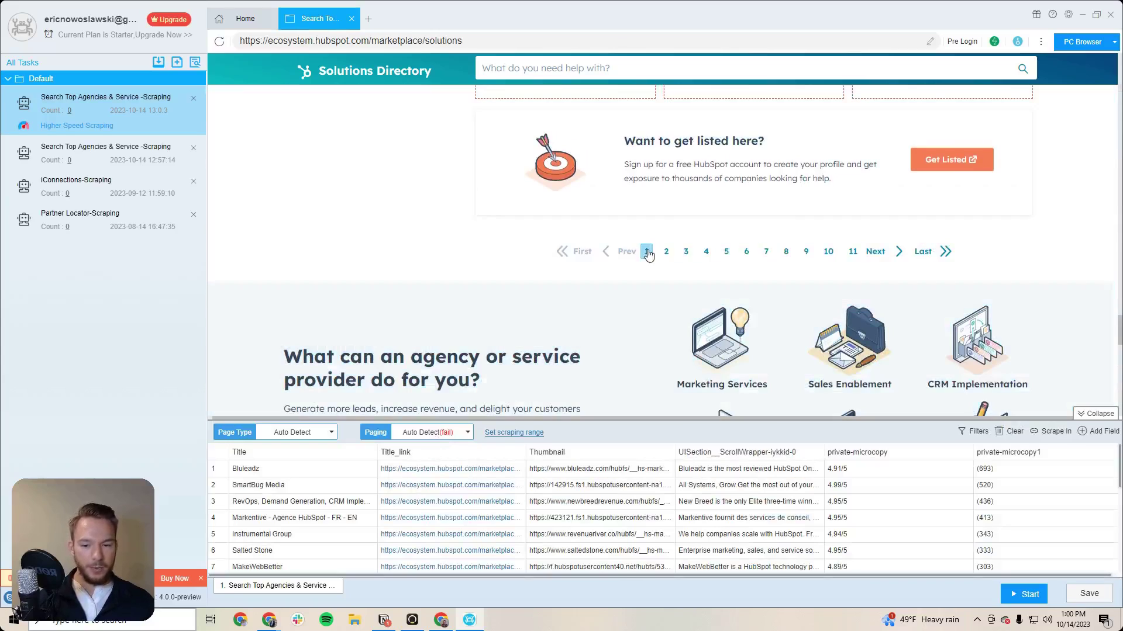
left_click(430, 434)
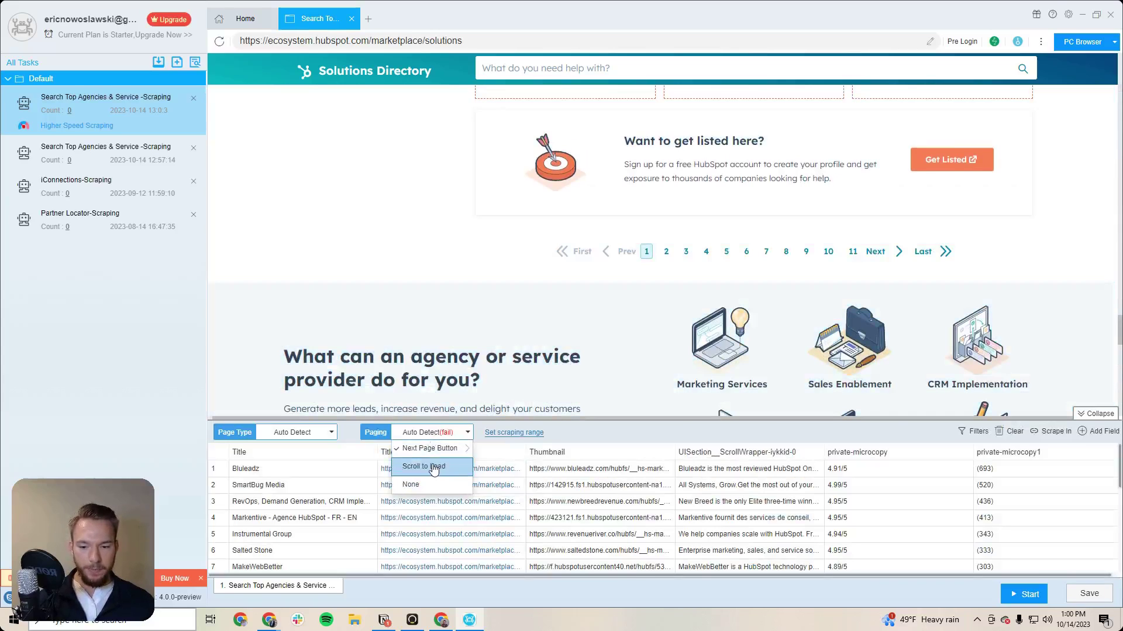
mouse_move(455, 452)
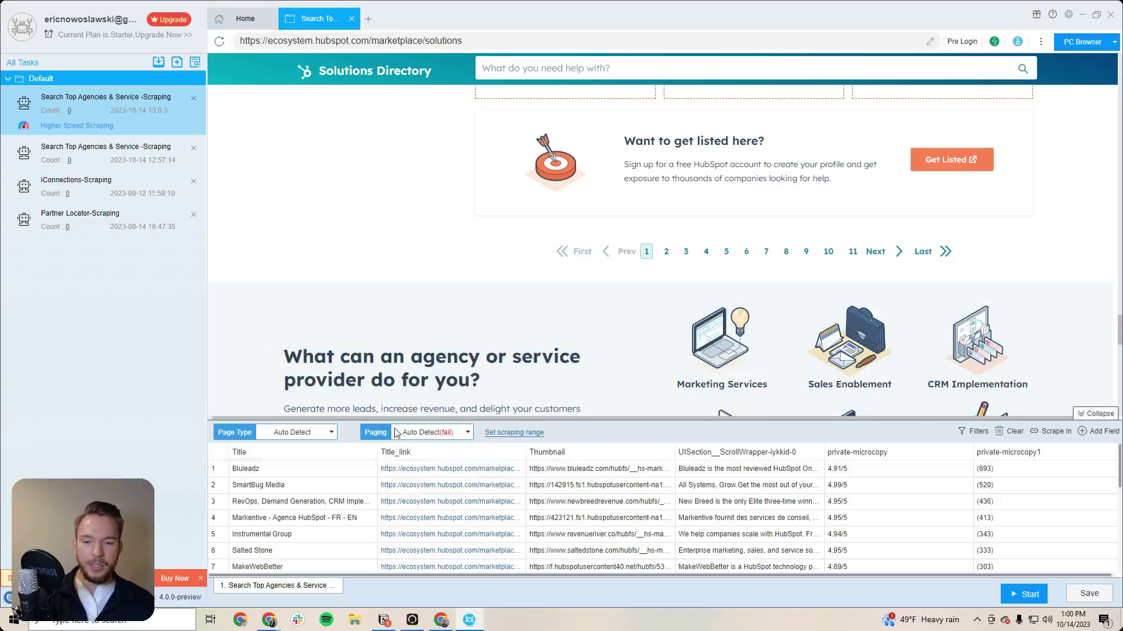
scroll(669, 362, "up", 20)
scroll(670, 362, "down", 5)
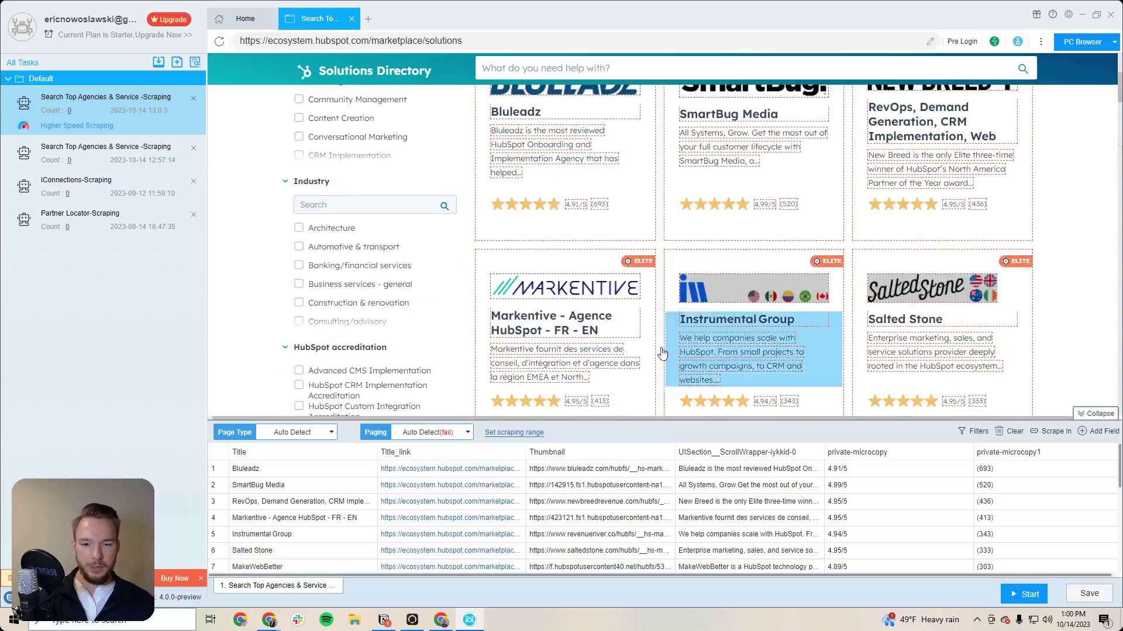
scroll(555, 263, "up", 2)
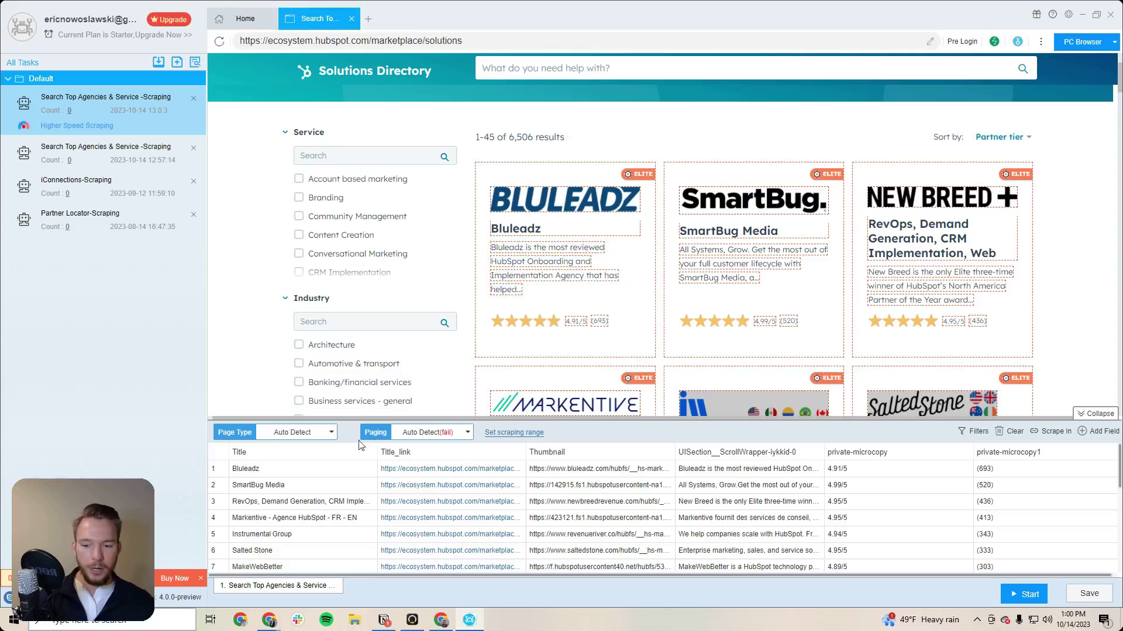
- Check the Page Type options and scroll through the partner rows like Bluleadz and SmartBug Media
left_click(299, 437)
mouse_move(293, 455)
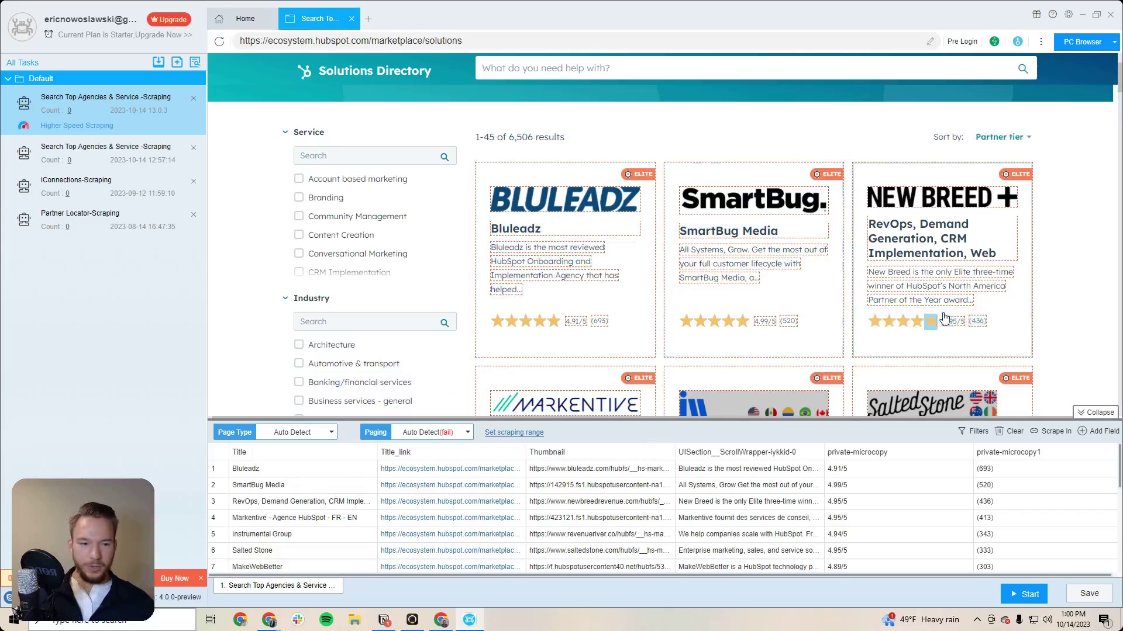
scroll(589, 252, "down", 2)
scroll(589, 253, "down", 4)
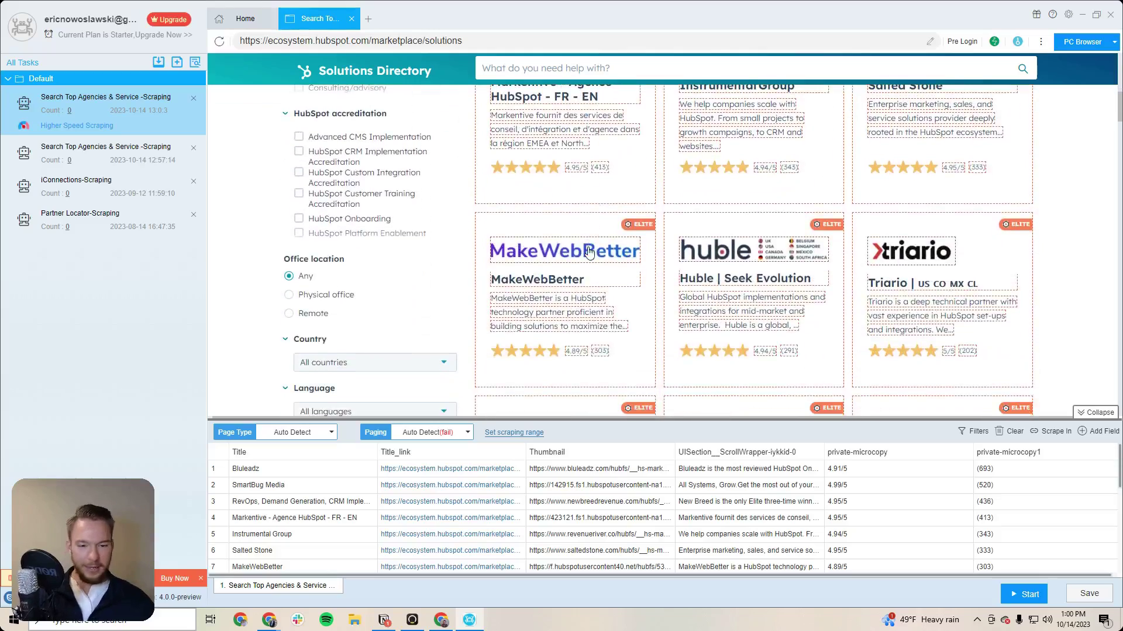
scroll(589, 252, "up", 7)
scroll(588, 257, "down", 3)
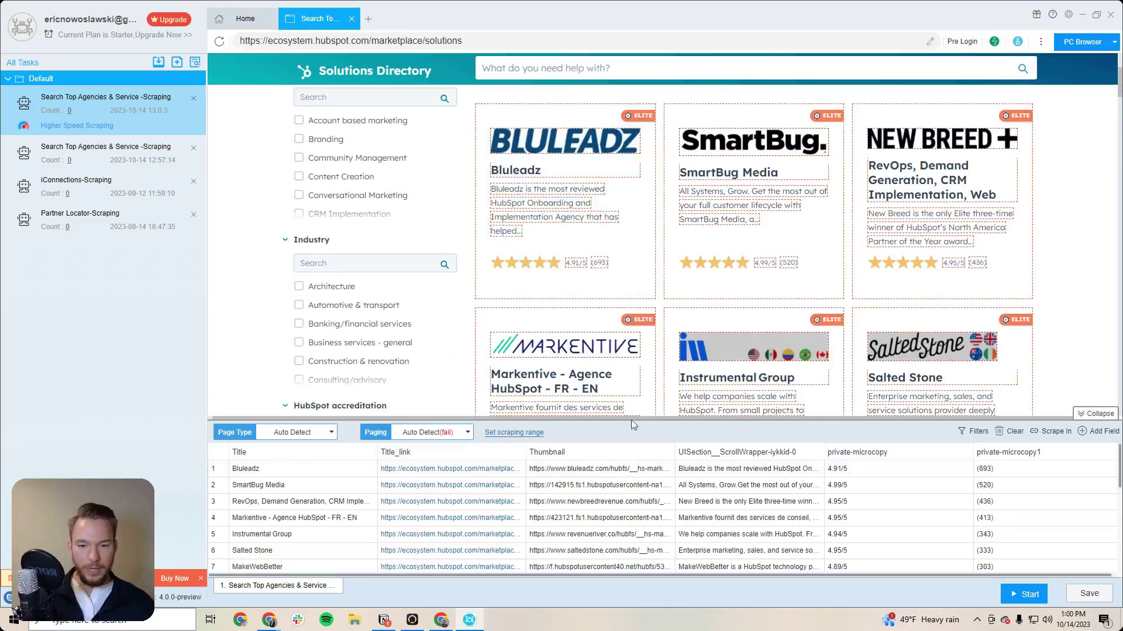
- Select the Title_link column and scrape into the Bluleadz profile as a Detail Page
left_click(430, 452)
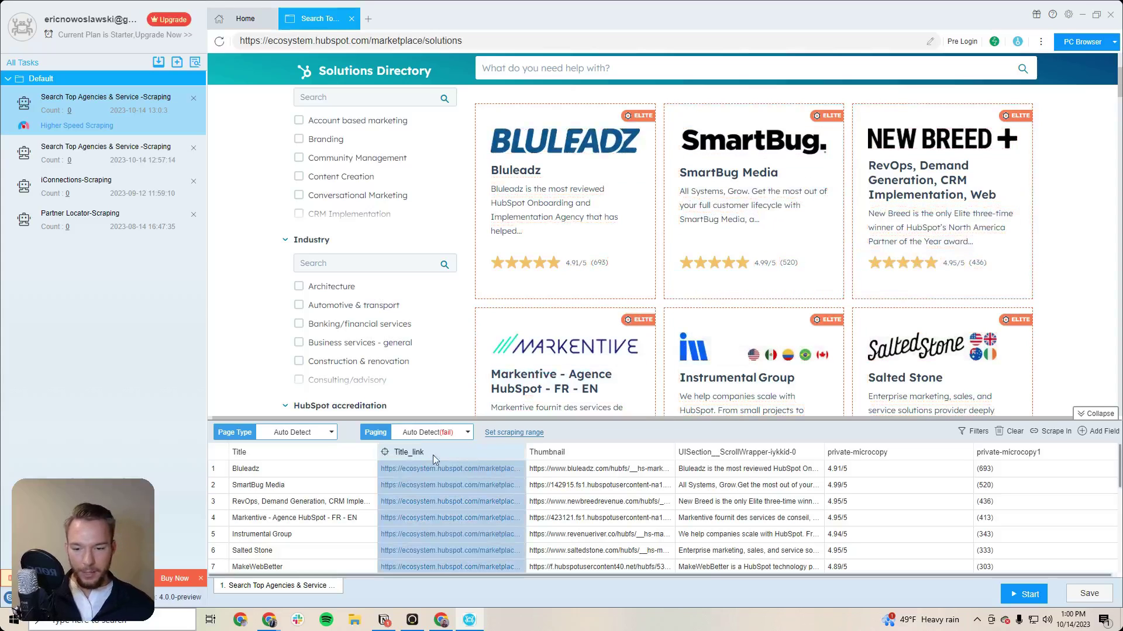
left_click(1053, 436)
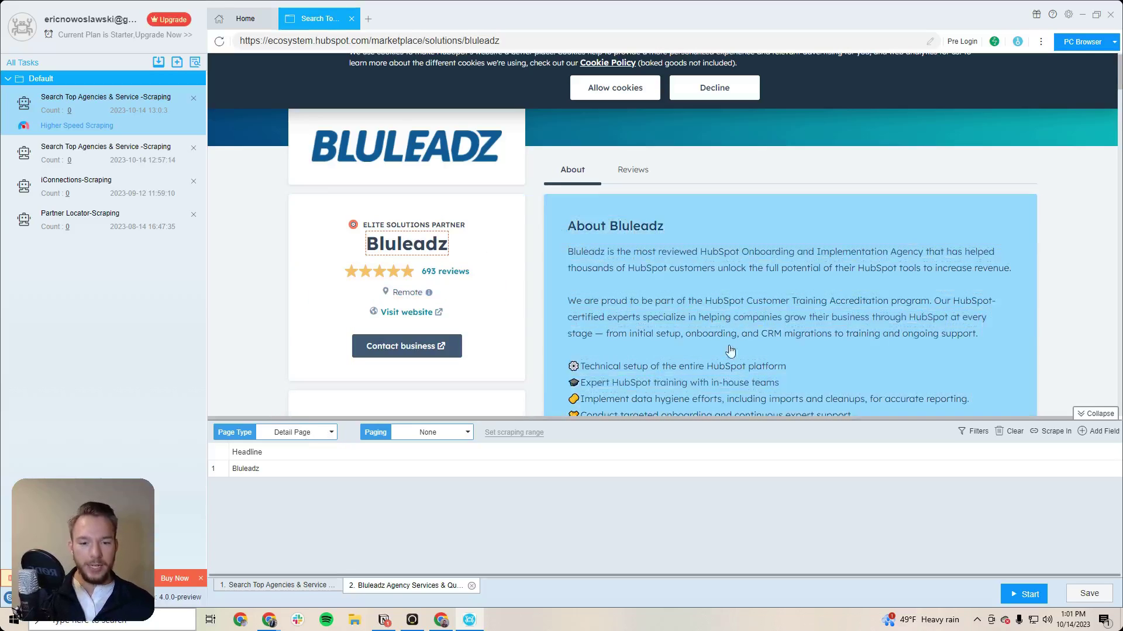
- Add Field1 capturing the Visit website text together with its link URL
left_click(731, 339)
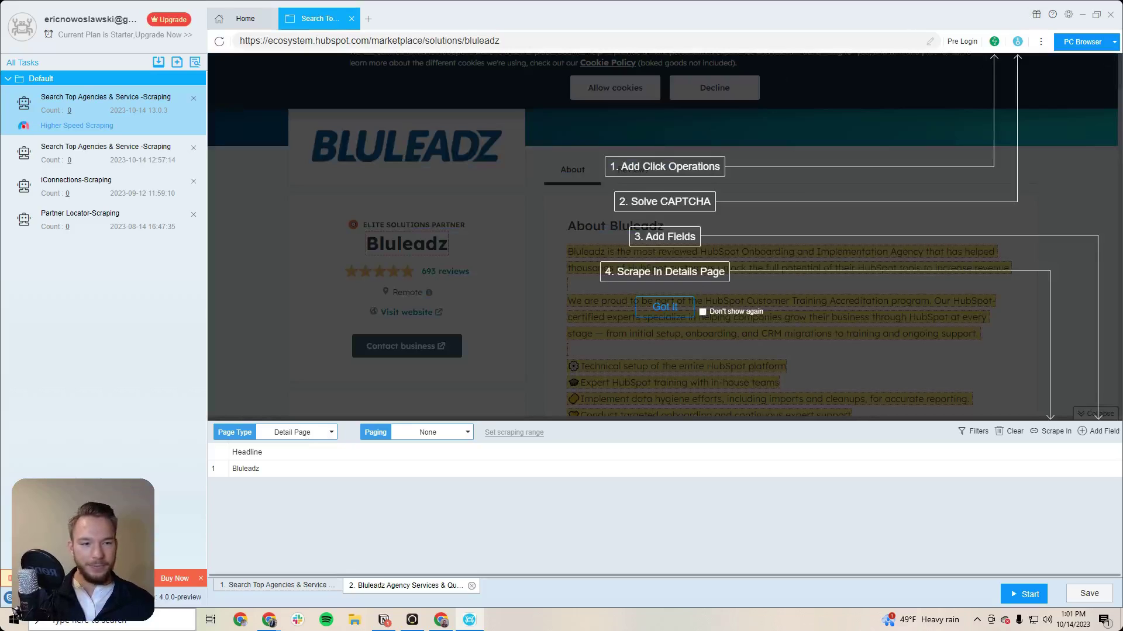
left_click(651, 307)
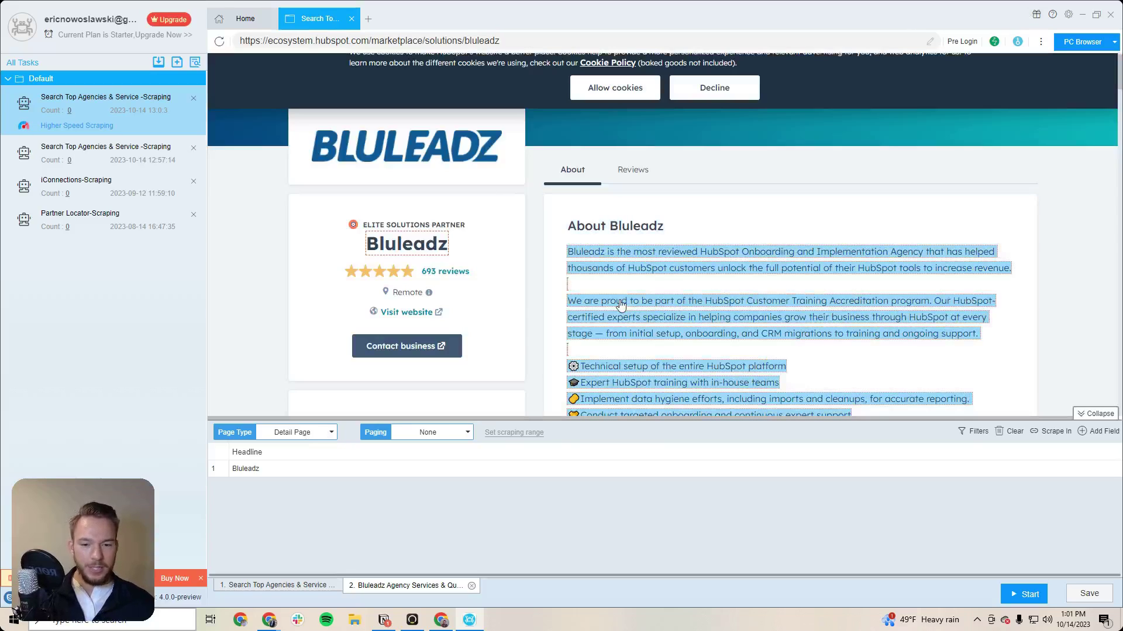
left_click(1102, 438)
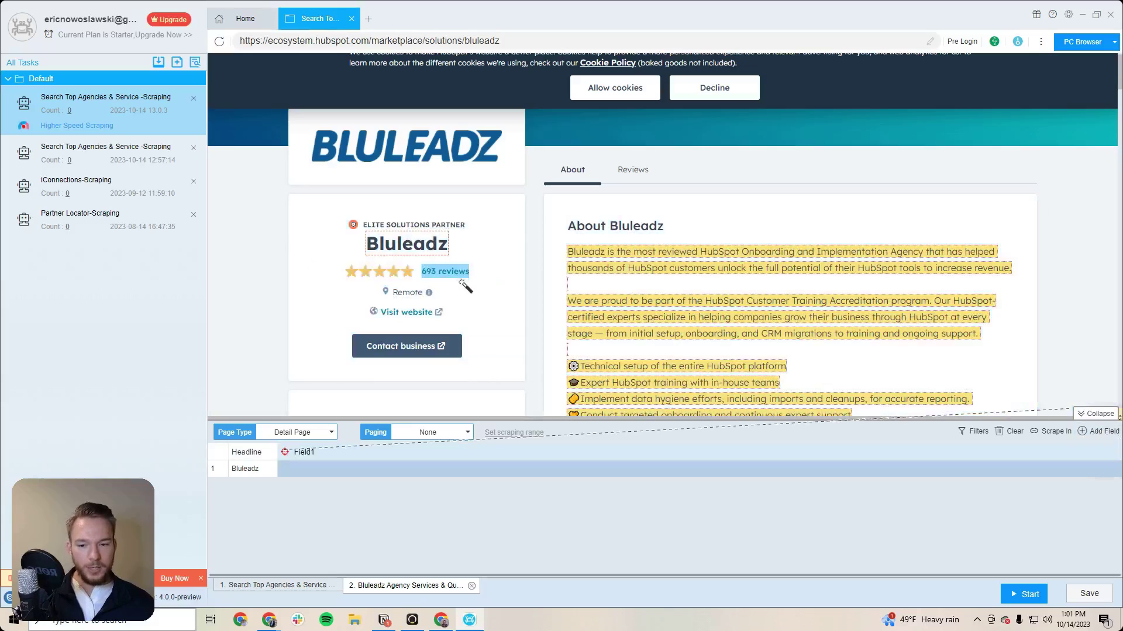
left_click(408, 314)
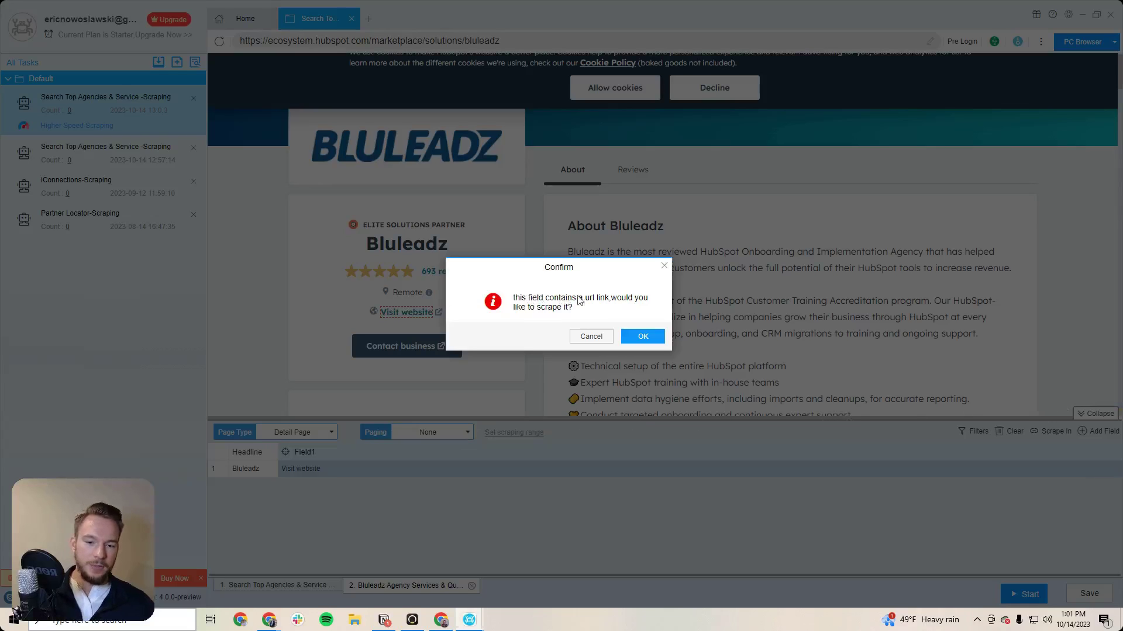
left_click(645, 338)
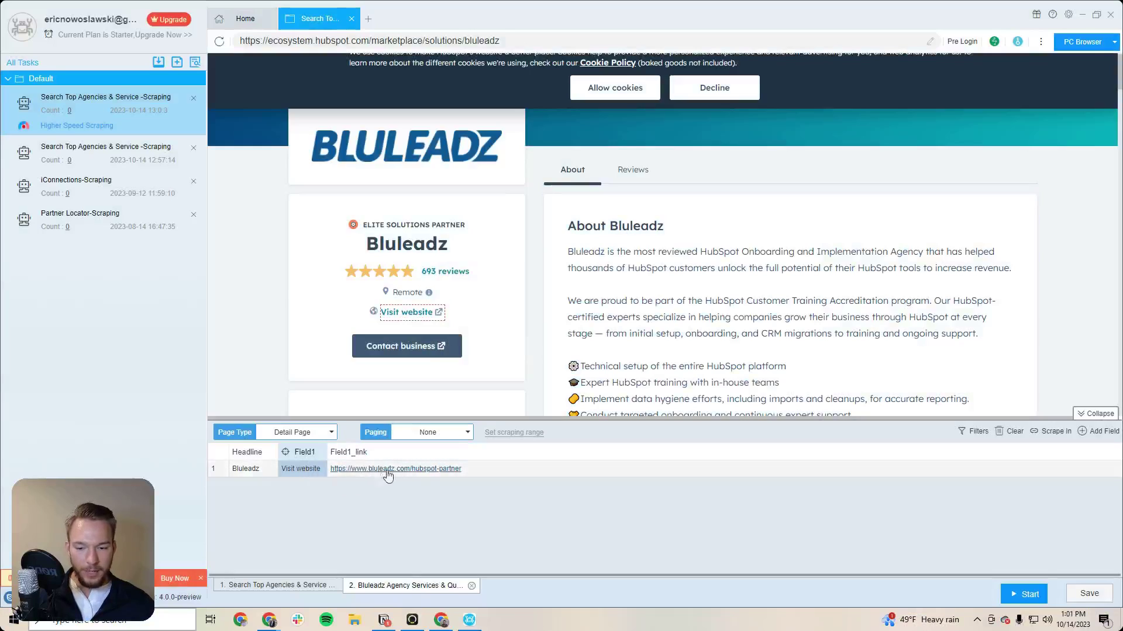
- Add Field2 holding the About Bluleadz text
left_click(1104, 438)
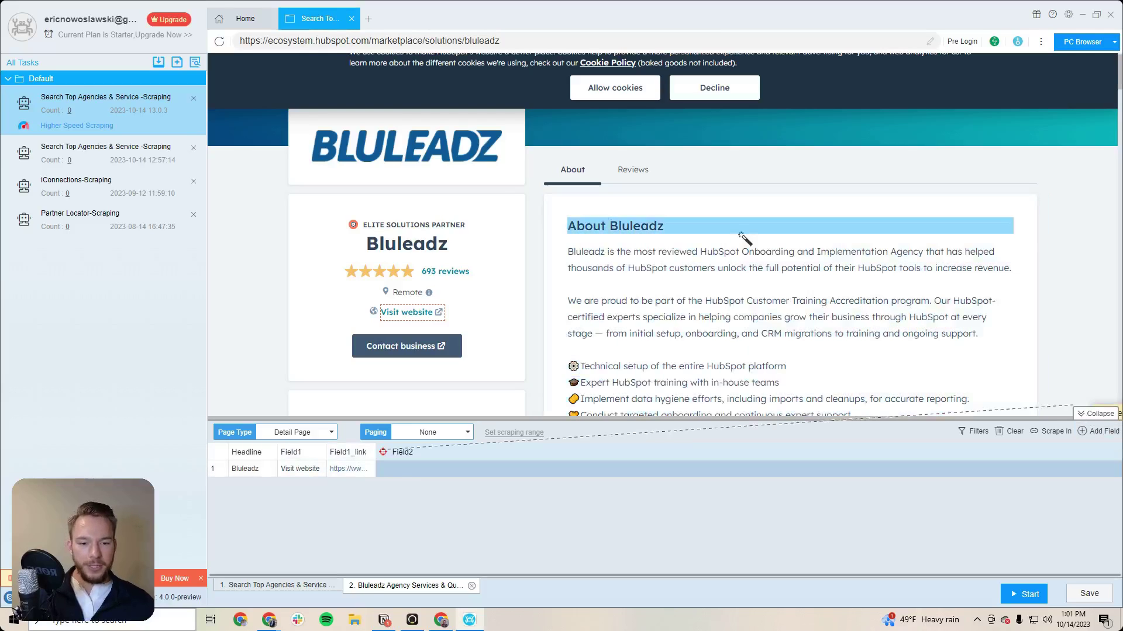
left_click(735, 245)
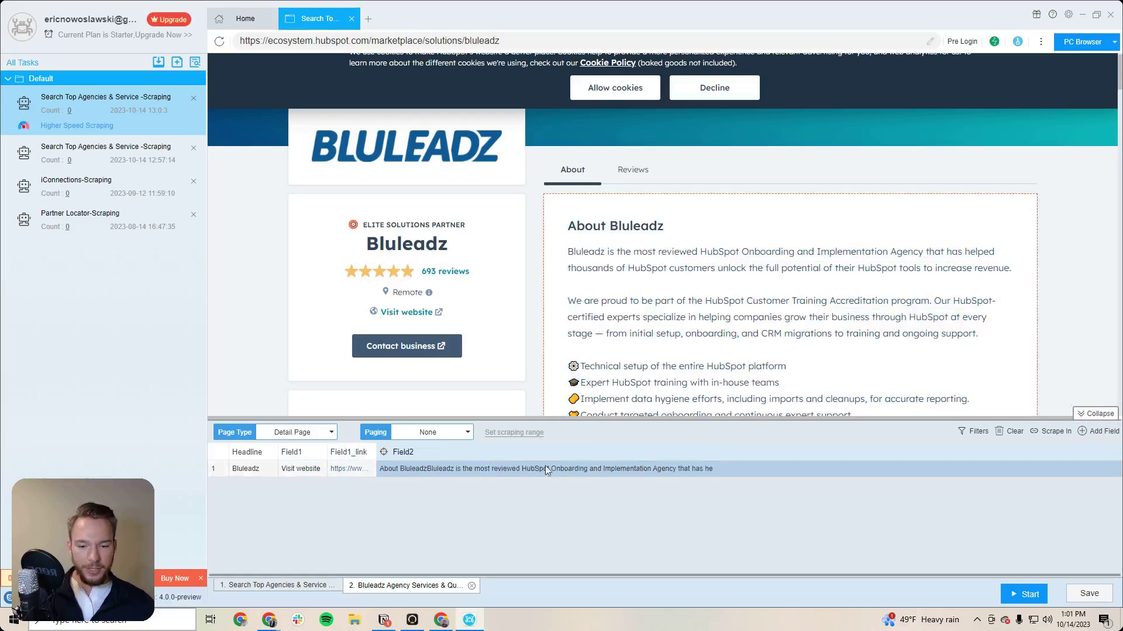
scroll(666, 234, "down", 7)
scroll(666, 234, "up", 3)
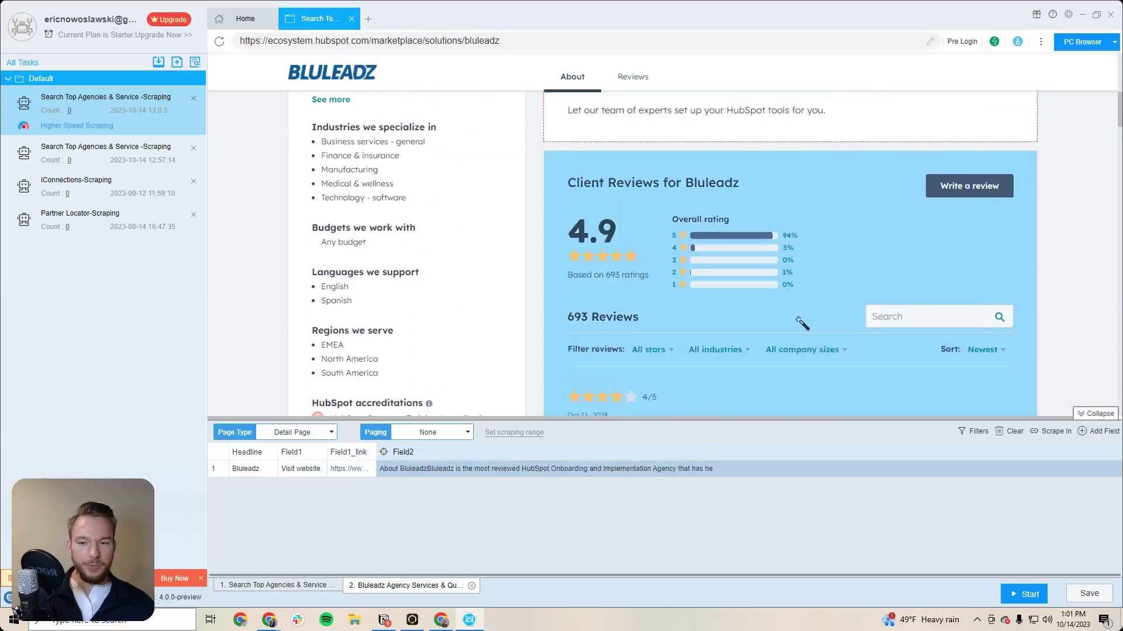
- Add Field3 capturing the first client review's text
left_click(1097, 431)
scroll(795, 315, "down", 4)
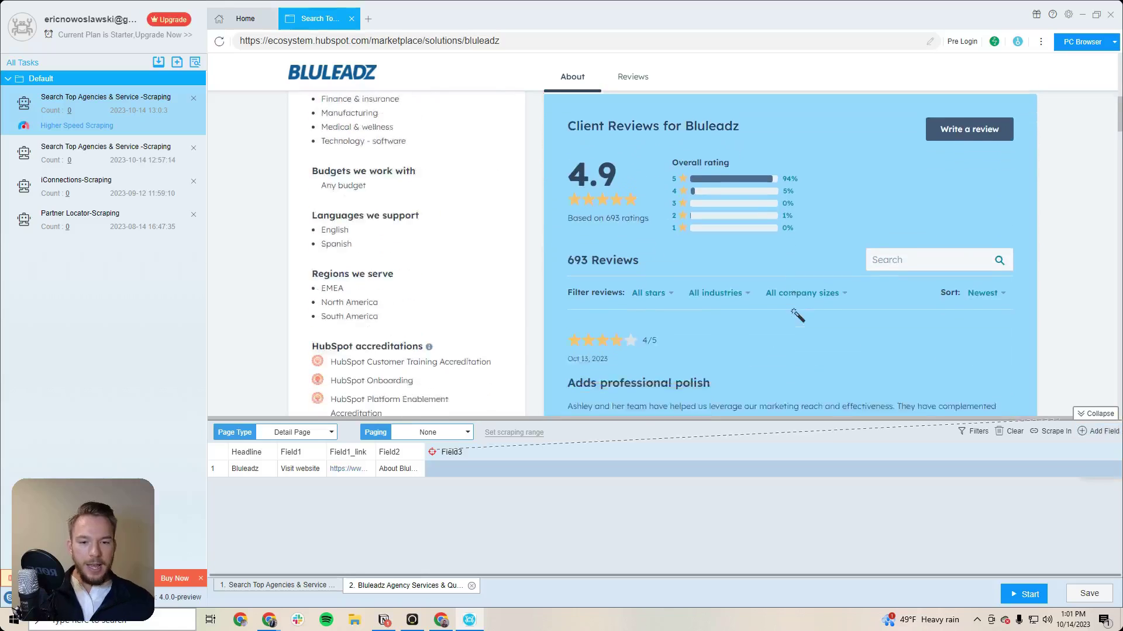
scroll(796, 315, "down", 2)
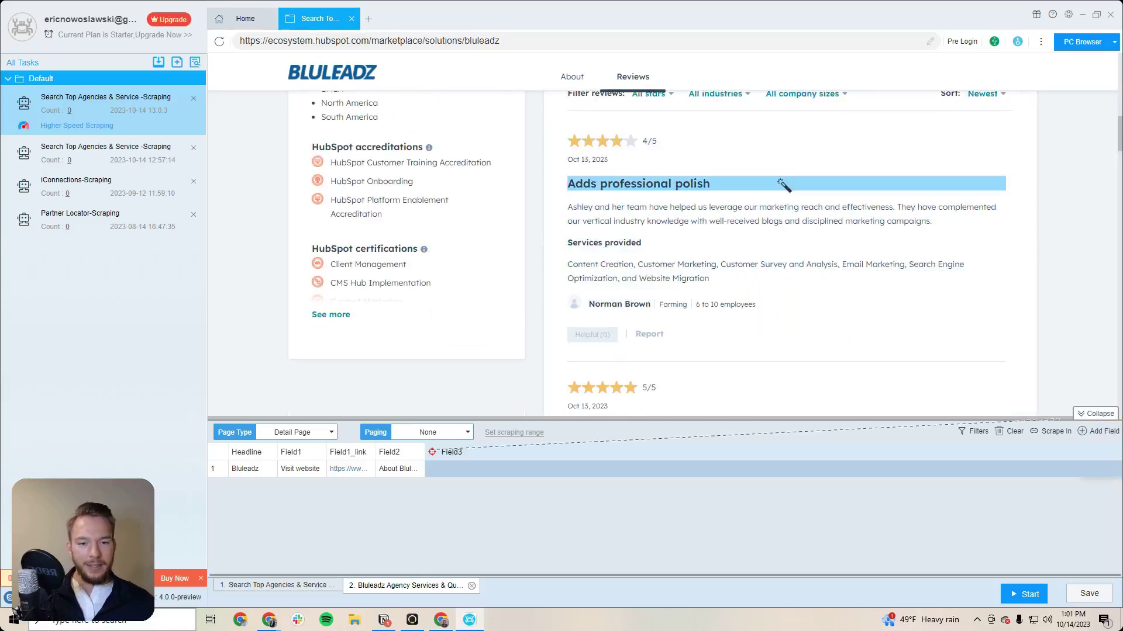
left_click(796, 177)
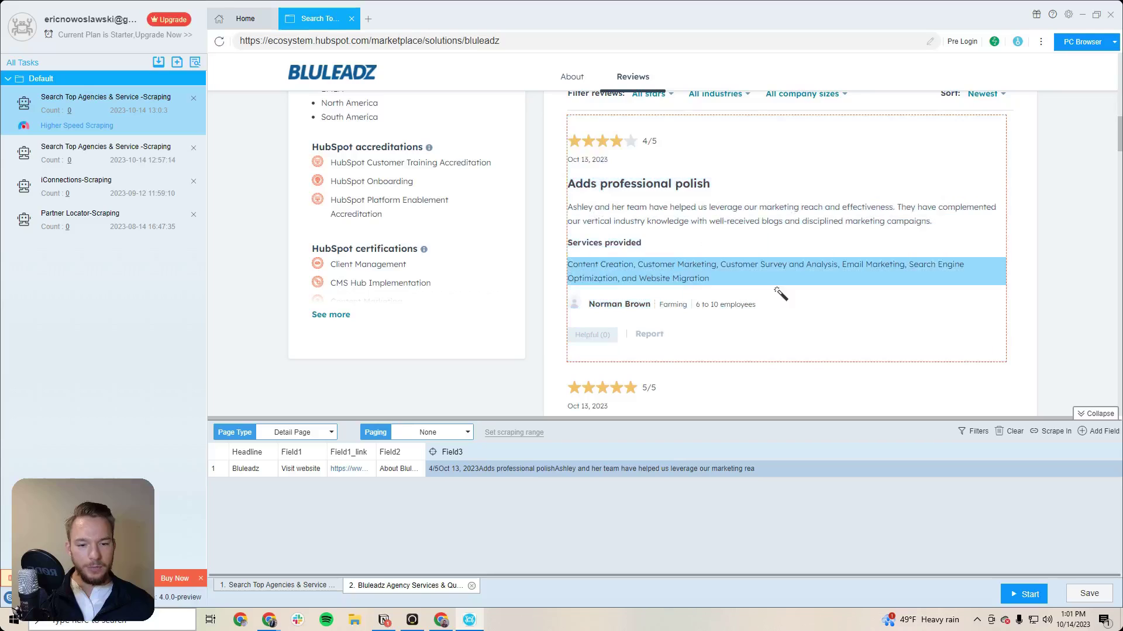
scroll(780, 293, "down", 1)
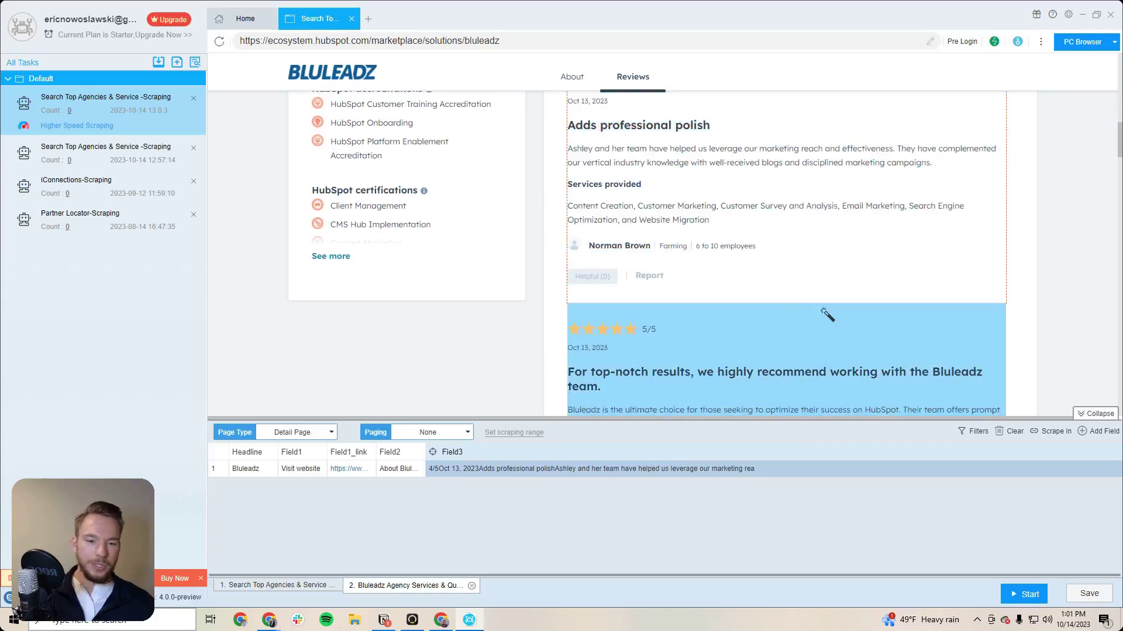
scroll(827, 315, "up", 2)
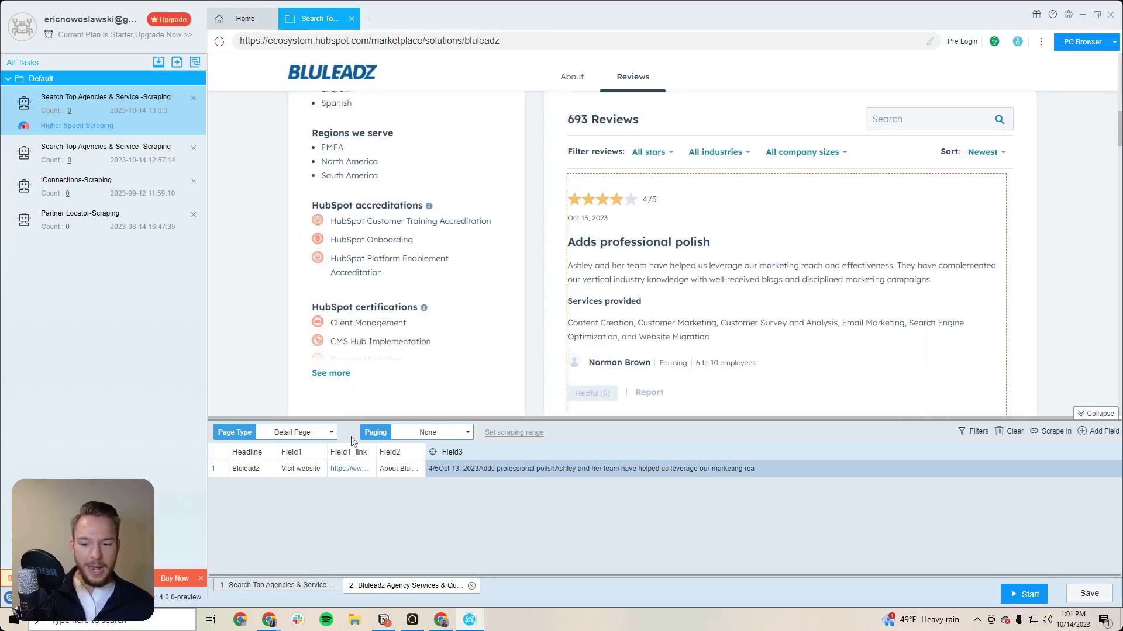
- On the directory list, set Paging to Select Button and mark the Next link
left_click(298, 587)
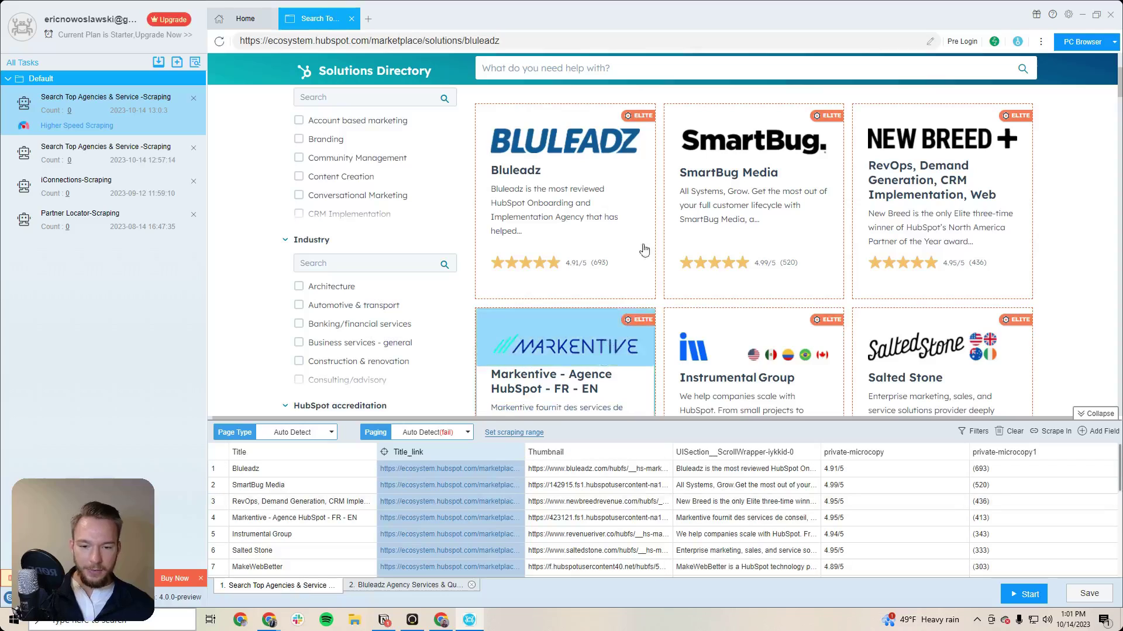
scroll(585, 327, "down", 15)
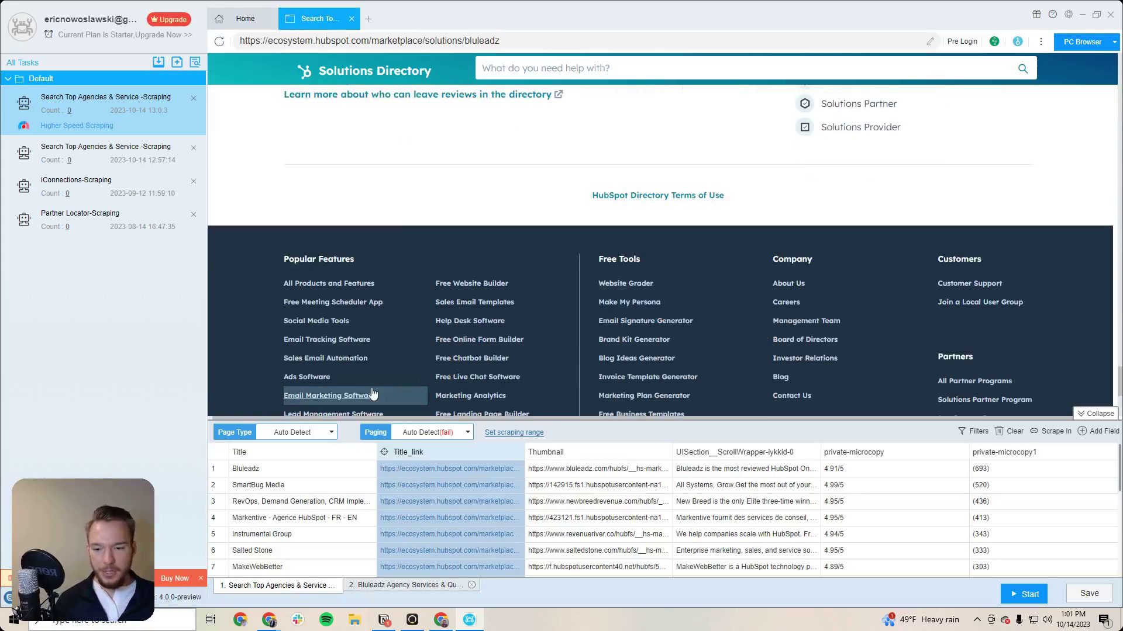
left_click(440, 432)
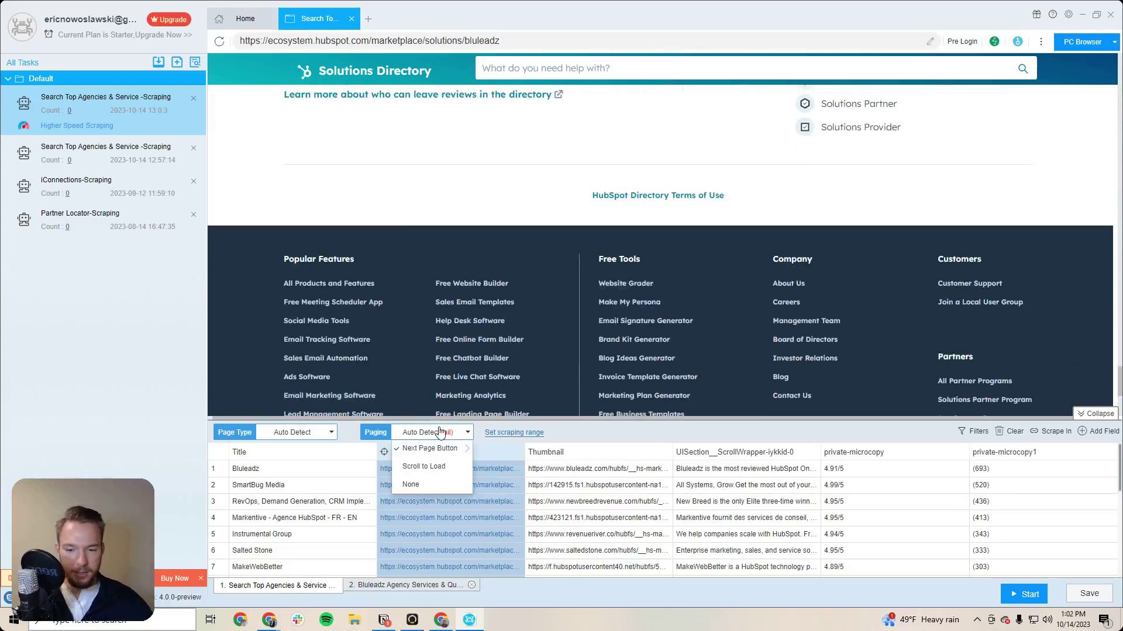
mouse_move(447, 452)
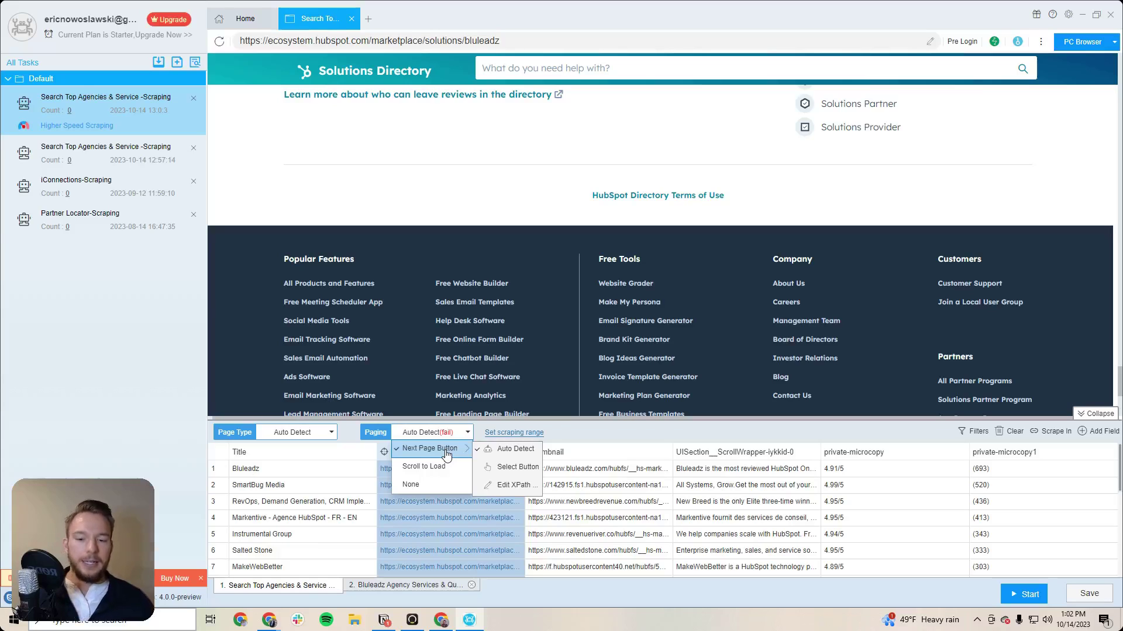
left_click(528, 466)
scroll(676, 327, "up", 15)
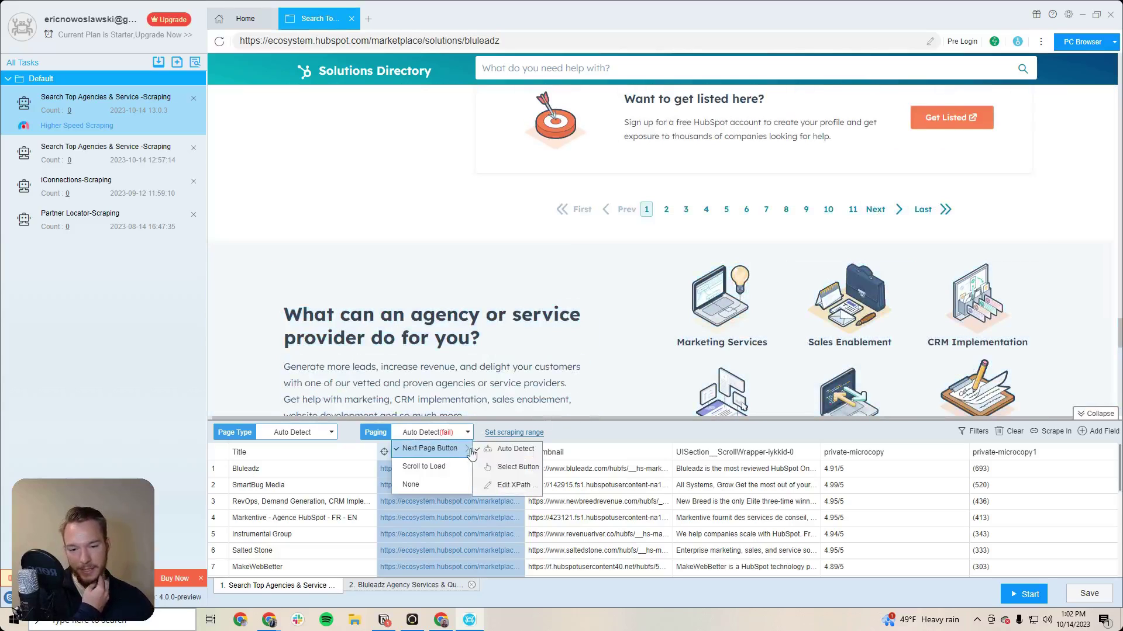
left_click(508, 466)
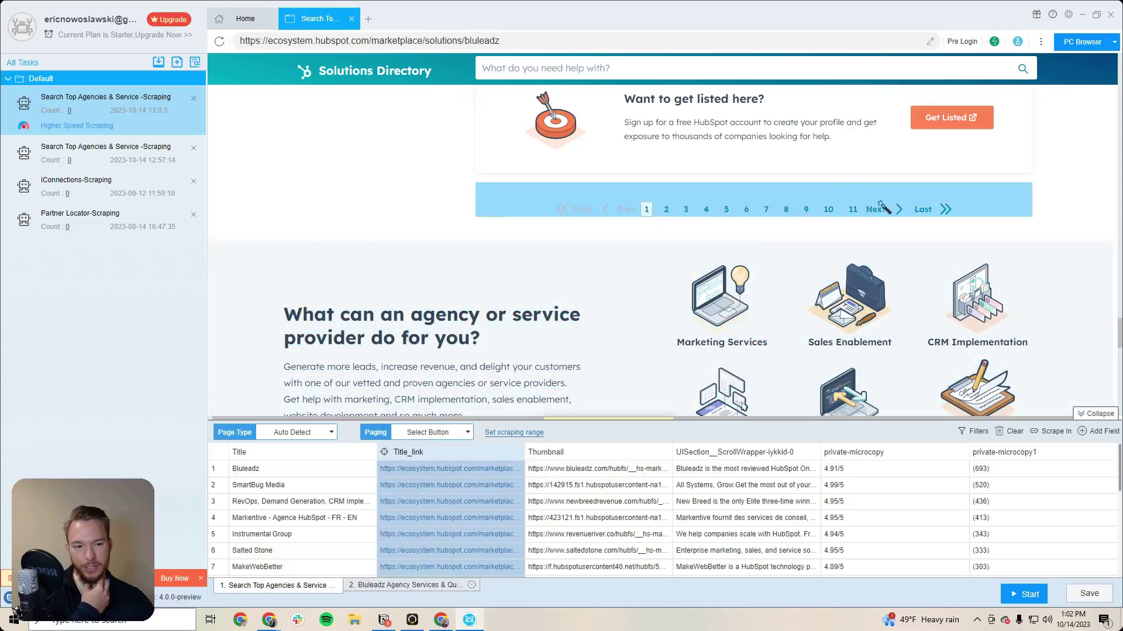
left_click(877, 211)
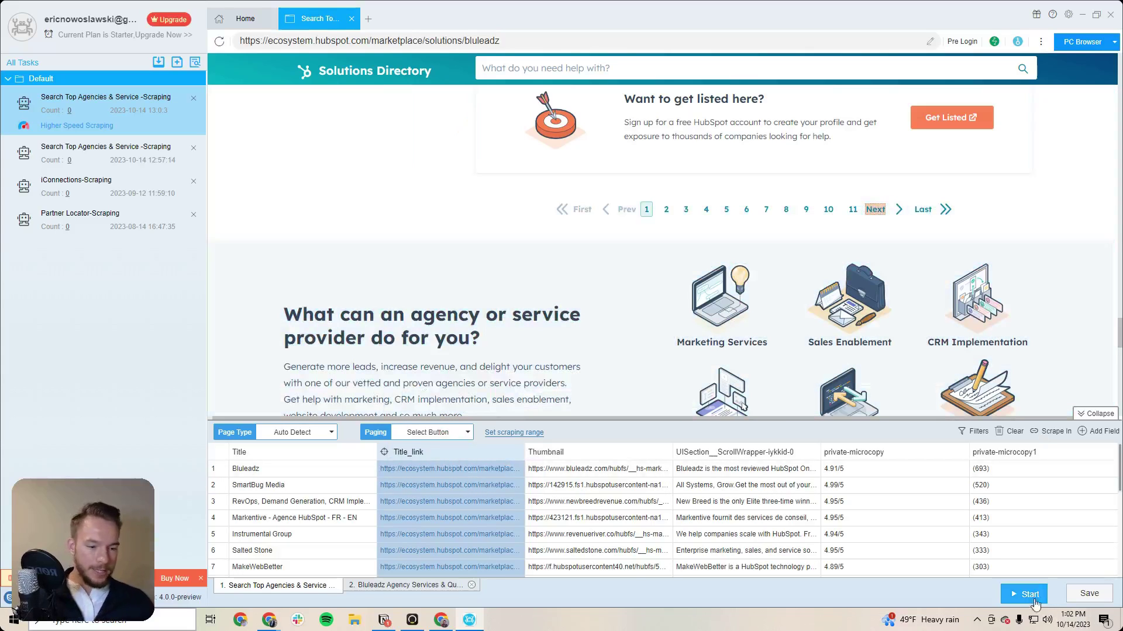
- Start the task with high-speed scraping and check the Data tab's first 10 records
left_click(1023, 594)
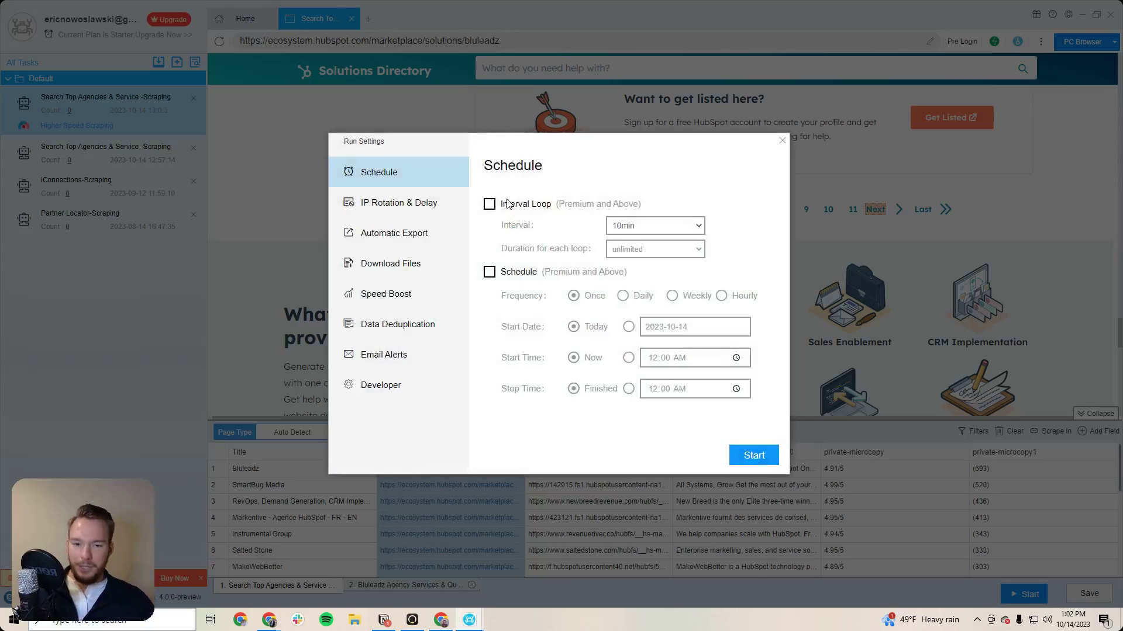
left_click(754, 456)
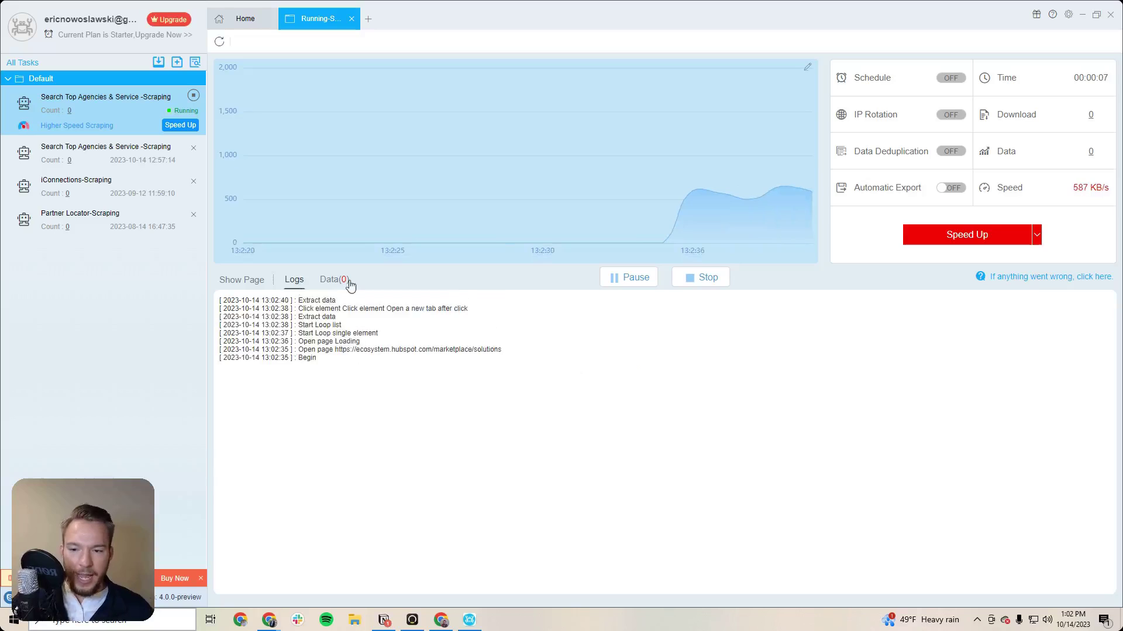
left_click(330, 280)
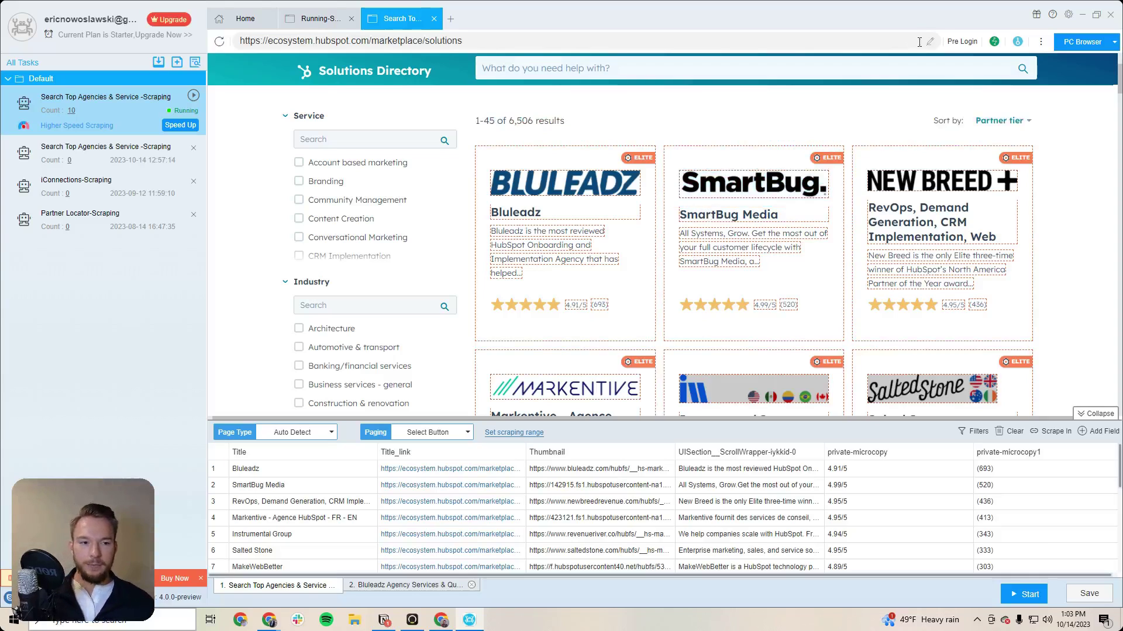
- Pre-login to the HubSpot directory, try the Architecture filter, and confirm Login Succeed
left_click(962, 42)
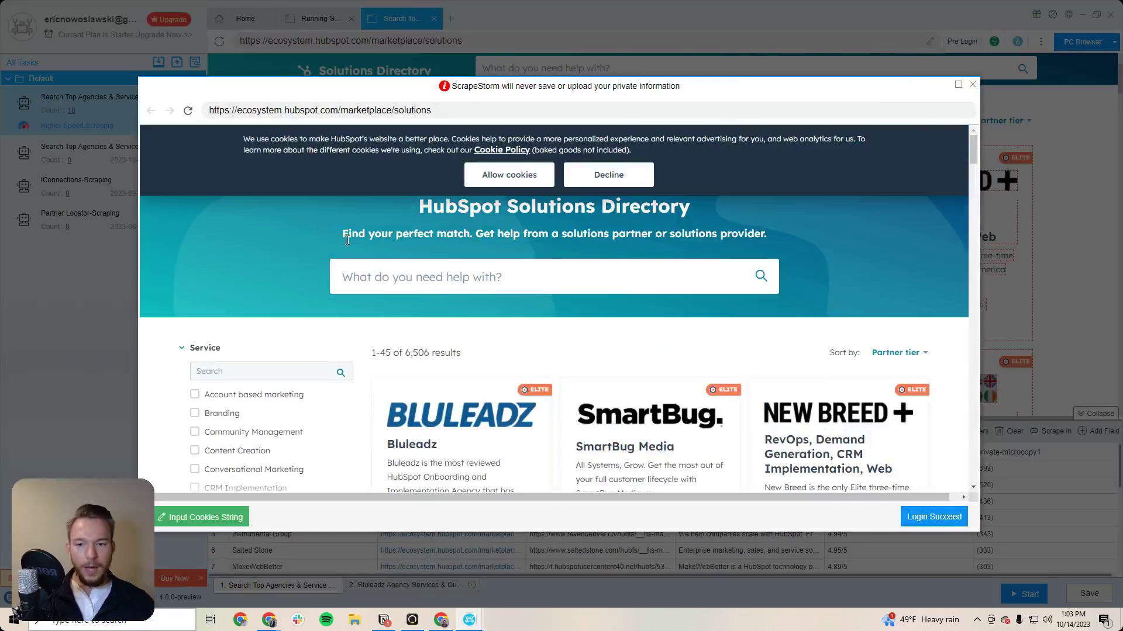
scroll(490, 441, "down", 5)
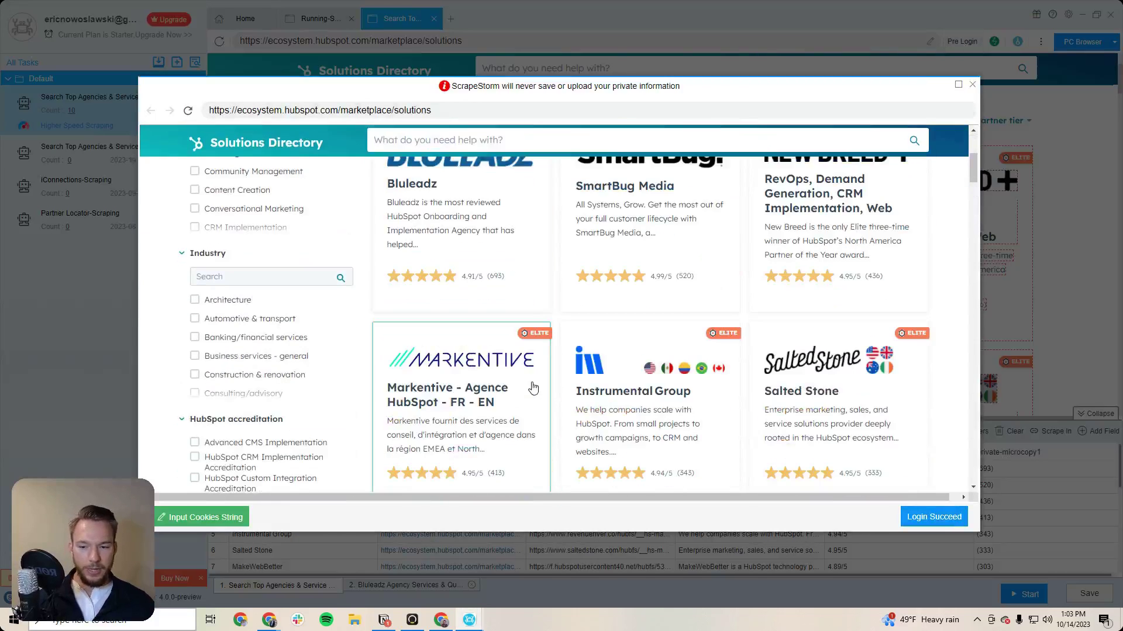
left_click(194, 298)
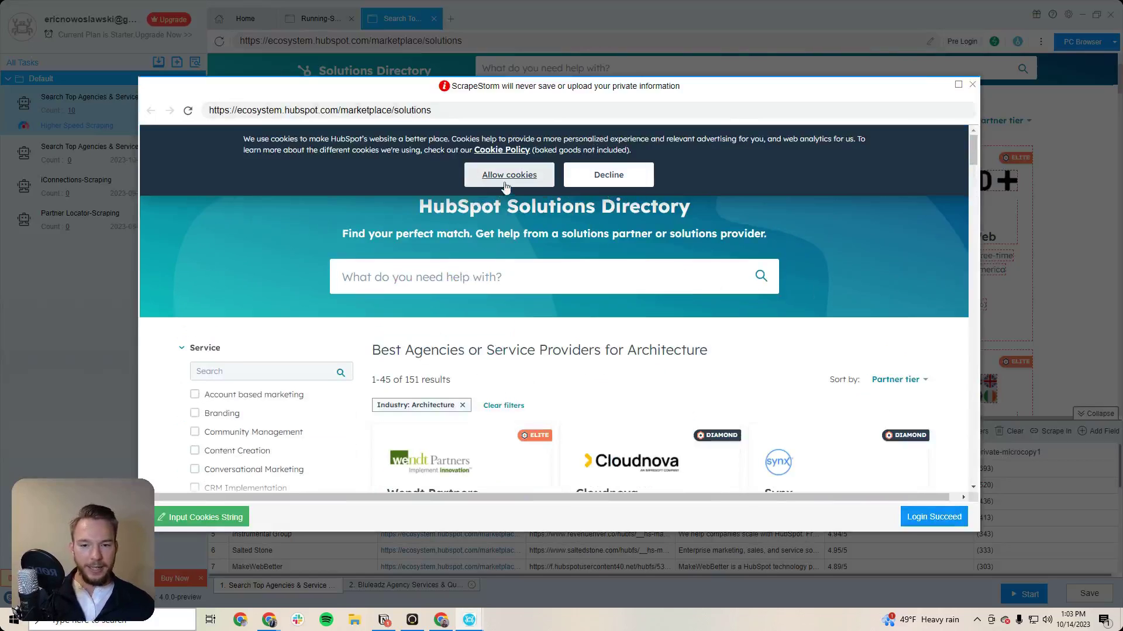
scroll(649, 465, "down", 4)
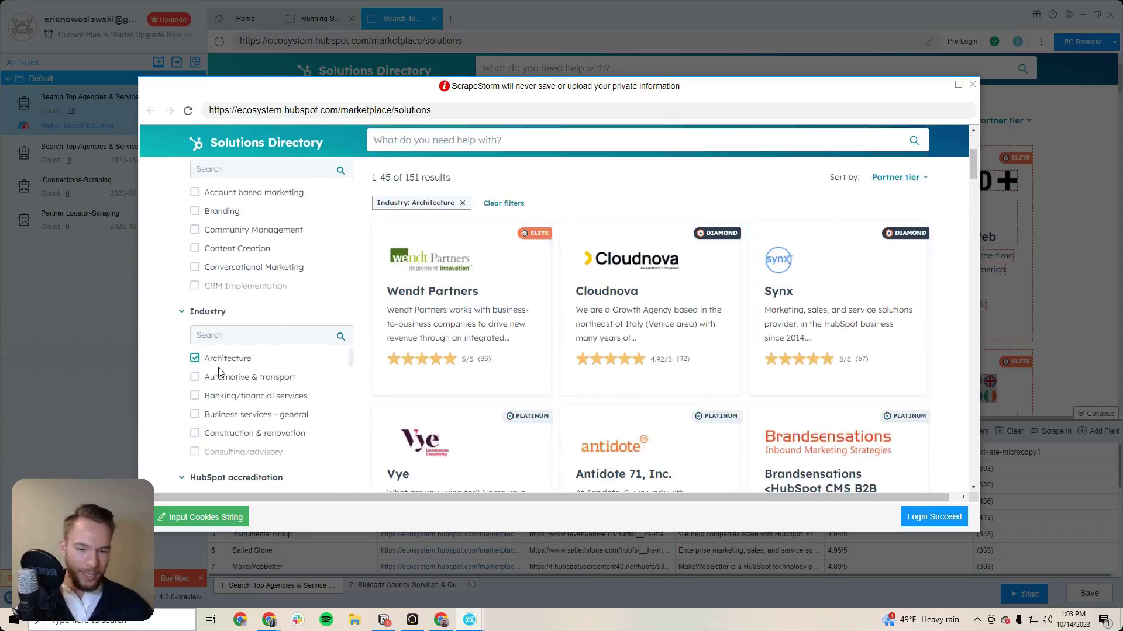
left_click(950, 517)
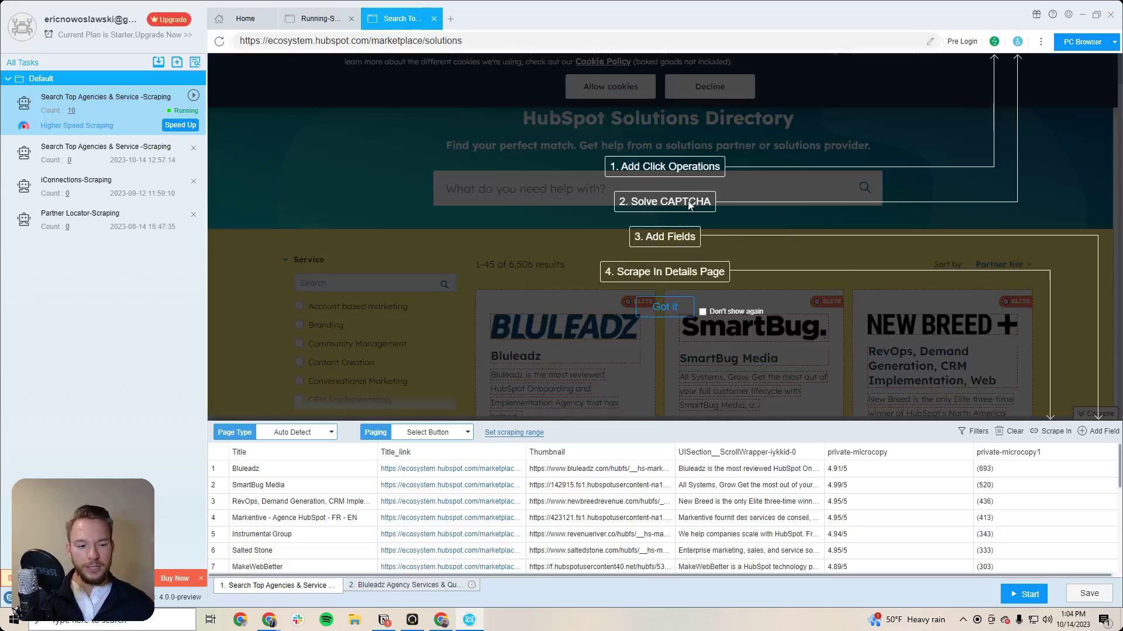
- Open and close the Solve CAPTCHA dialog, then dismiss the tutorial overlay with Got it
left_click(1017, 42)
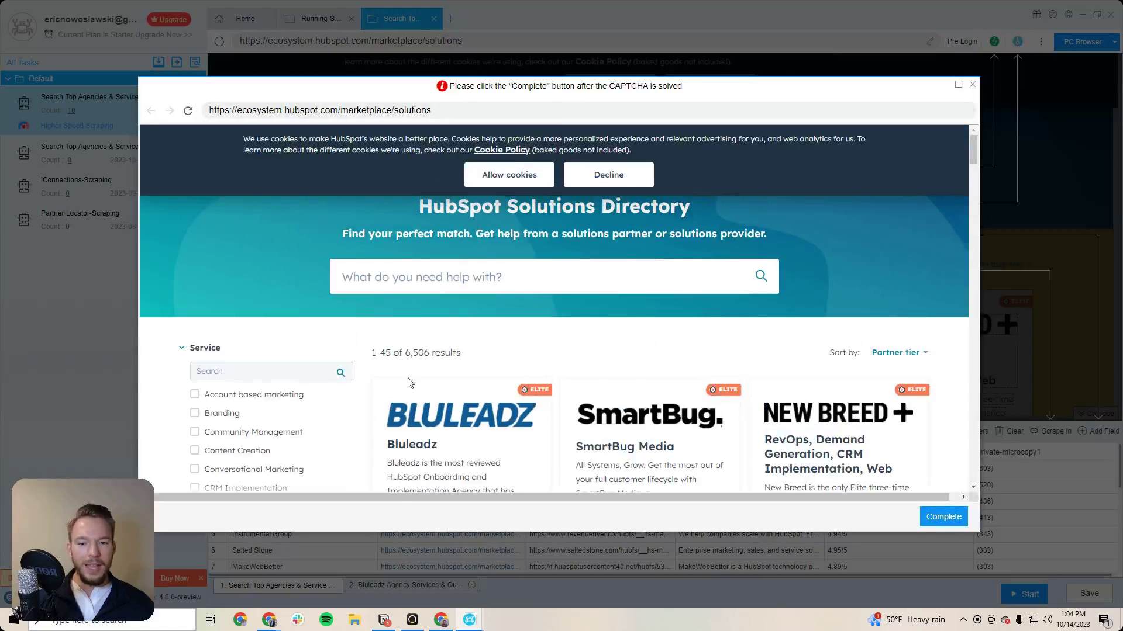
left_click(972, 84)
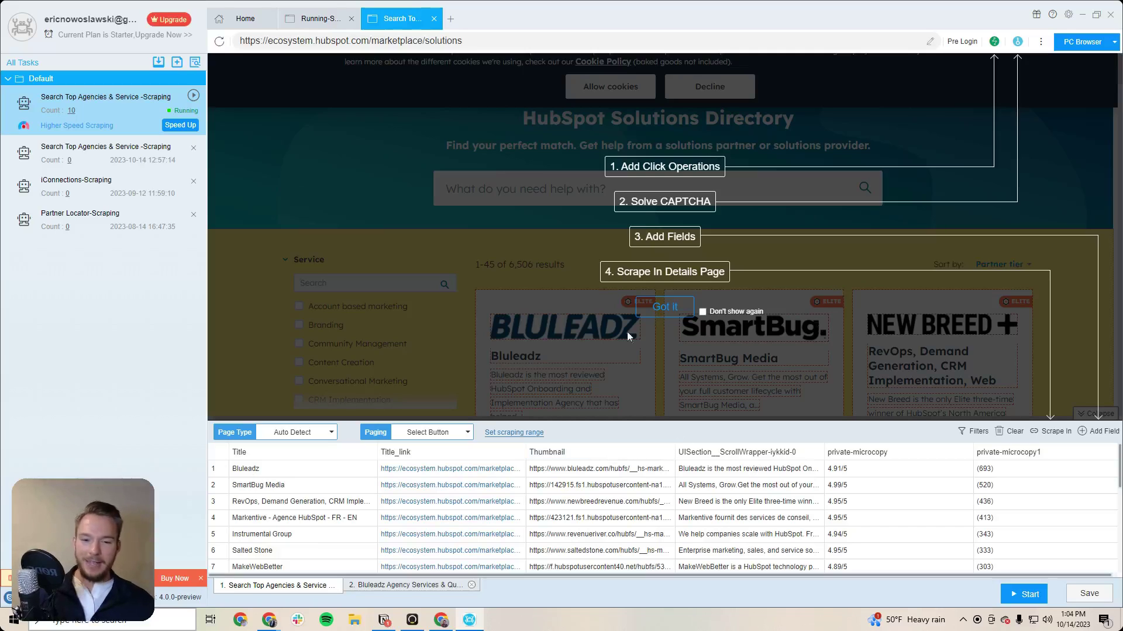
left_click(661, 309)
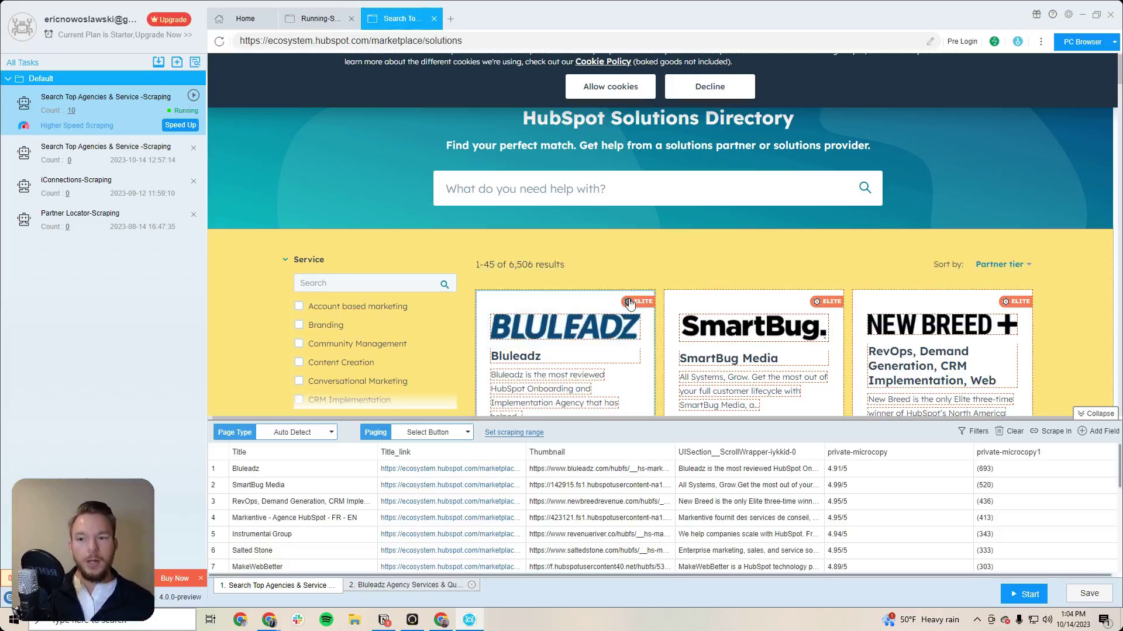
- Minimize ScrapeStorm and load scrapestorm.com in a new Chrome tab
left_click(1082, 15)
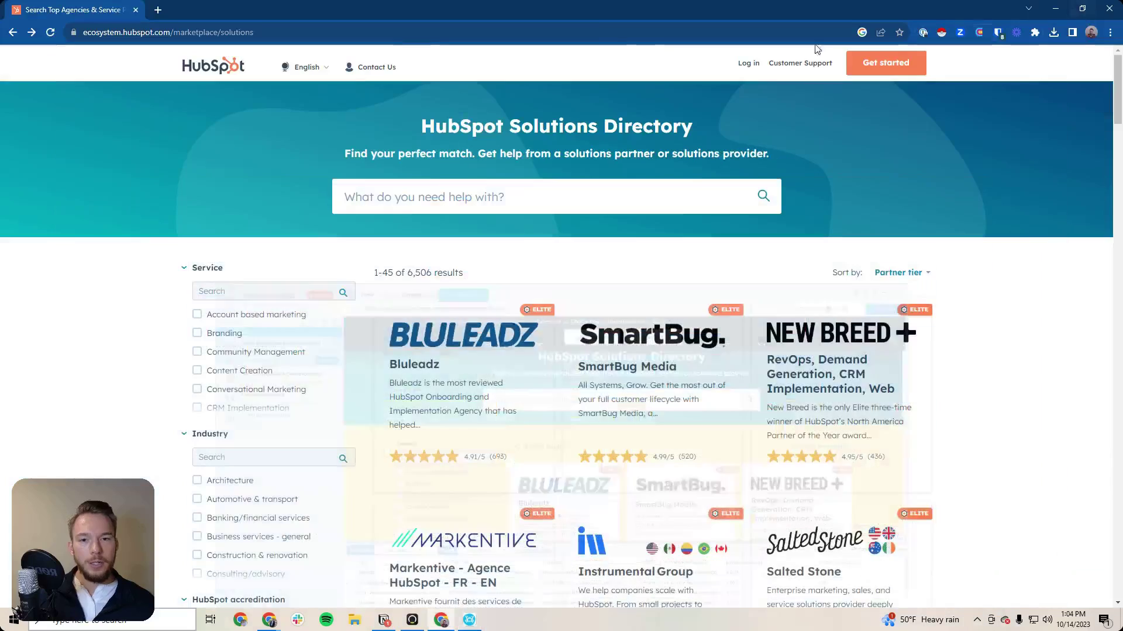
left_click(158, 10)
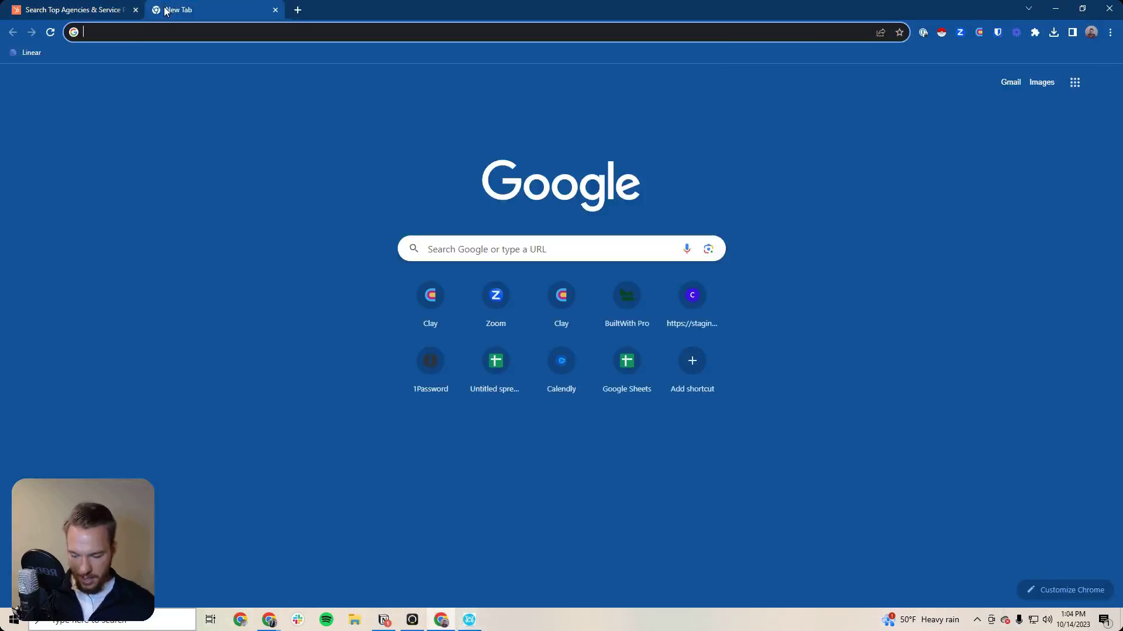
type("scrap")
type("estorm.com")
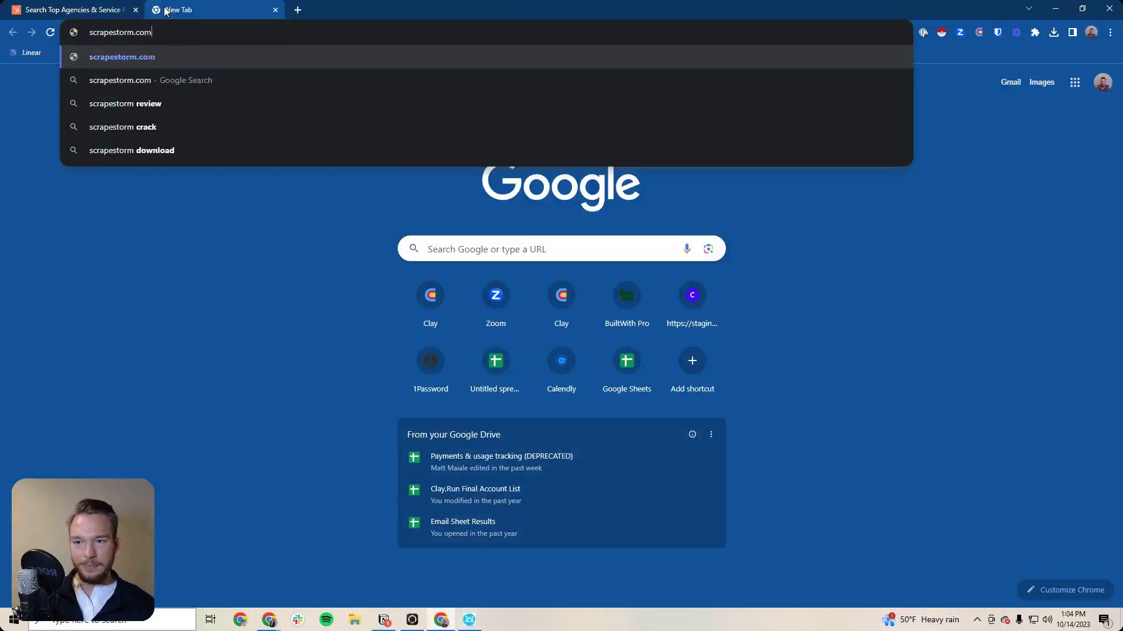
key("Return")
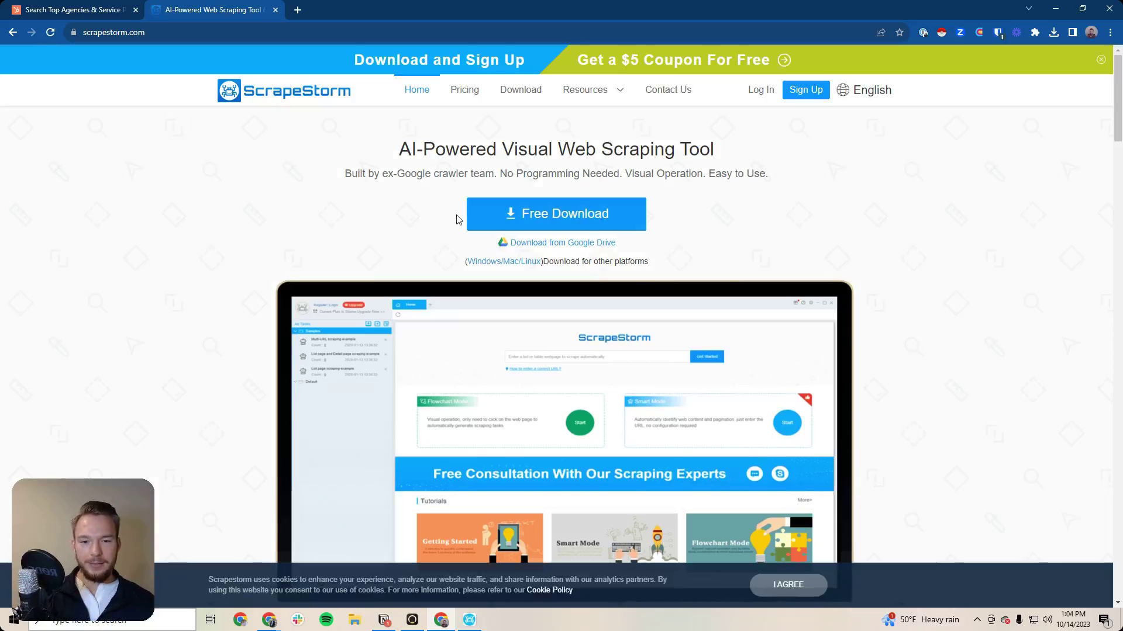
- Skim the scrapestorm.com homepage, then close its tab to return to the HubSpot directory
scroll(214, 234, "down", 8)
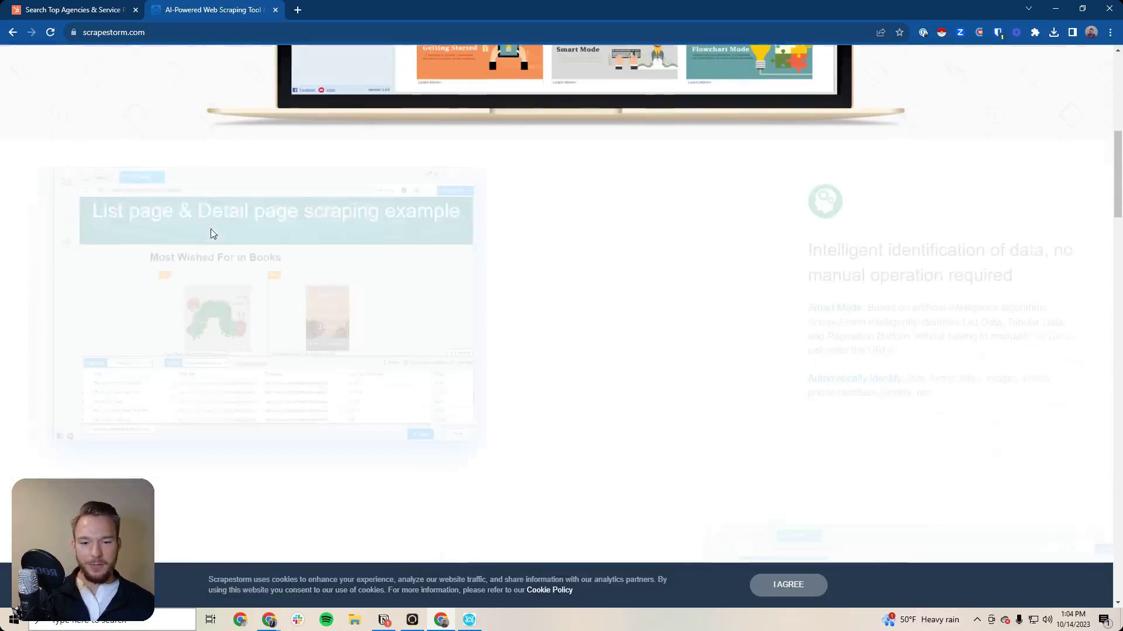
scroll(210, 229, "down", 2)
scroll(208, 227, "up", 10)
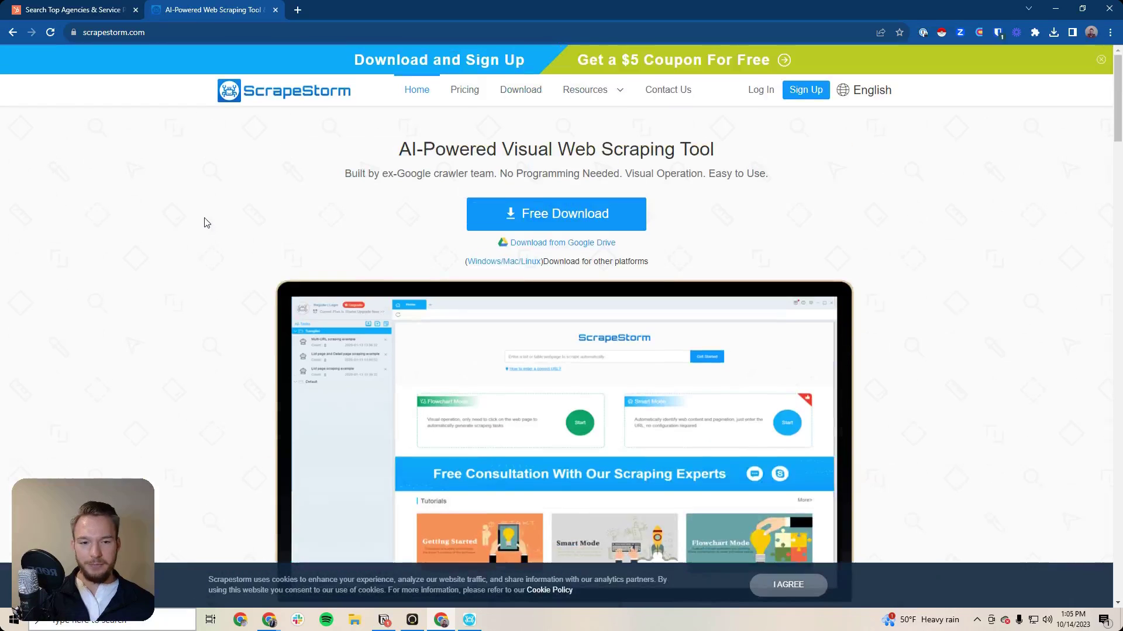
left_click(275, 10)
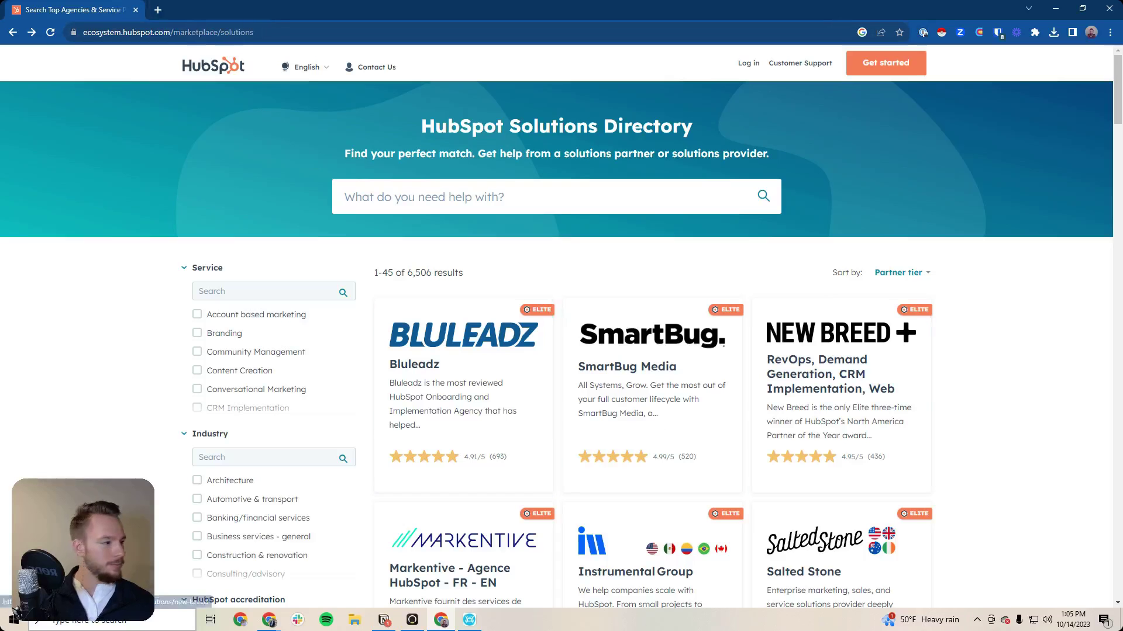